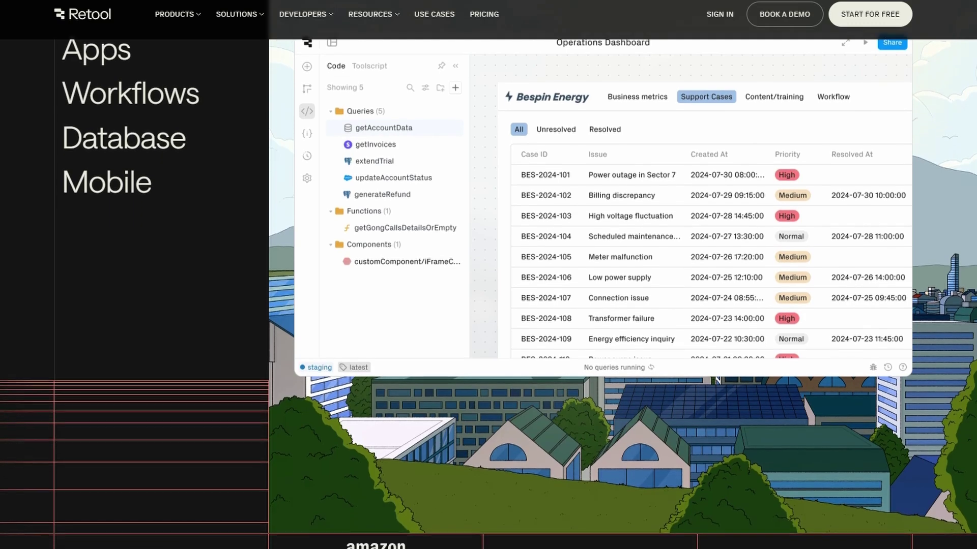
Look through the Retool homepage, including the Connect, Design, Code and Debug cards under "Built for developers".
{"action": "scroll", "coordinate": [489, 285], "scroll_direction": "down", "scroll_amount": 3}
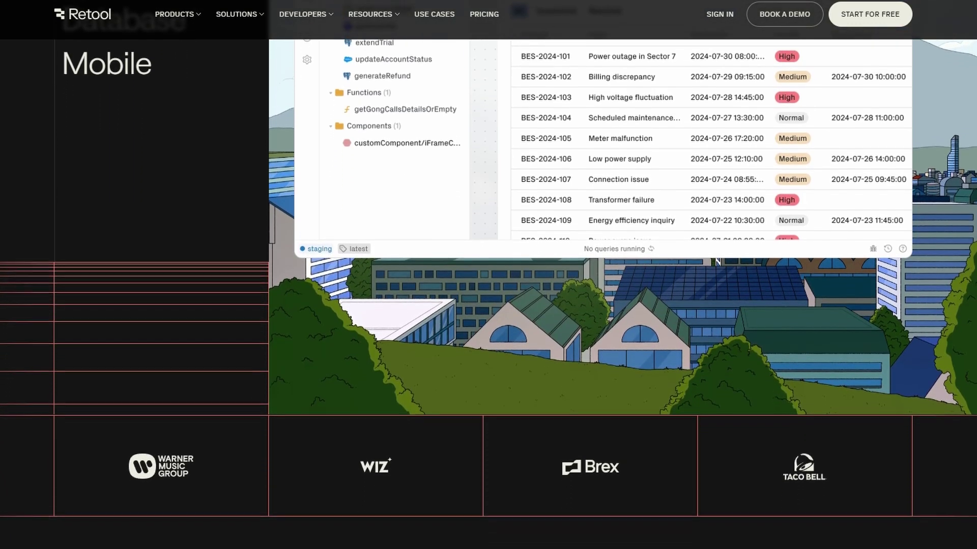
{"action": "scroll", "coordinate": [489, 285], "scroll_direction": "down", "scroll_amount": 3}
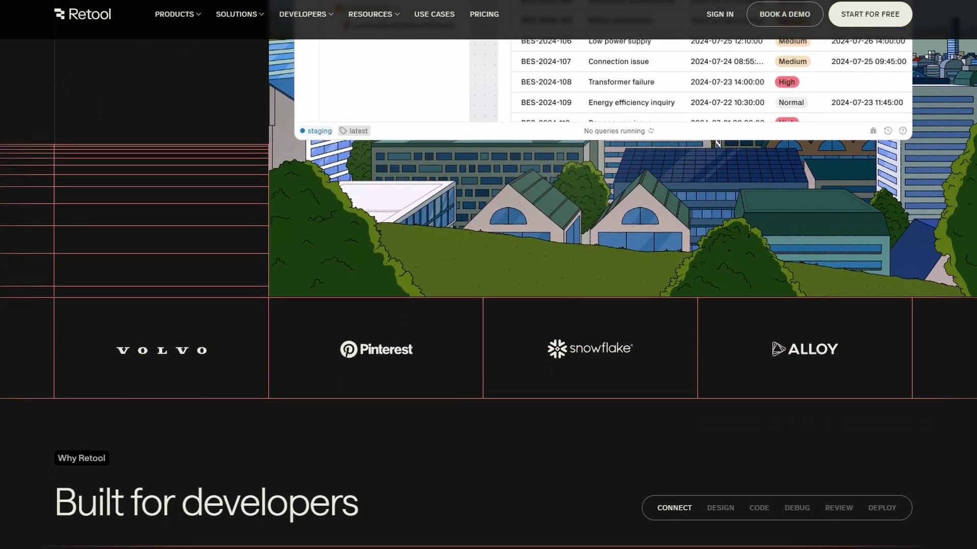
{"action": "scroll", "coordinate": [488, 285], "scroll_direction": "down", "scroll_amount": 3}
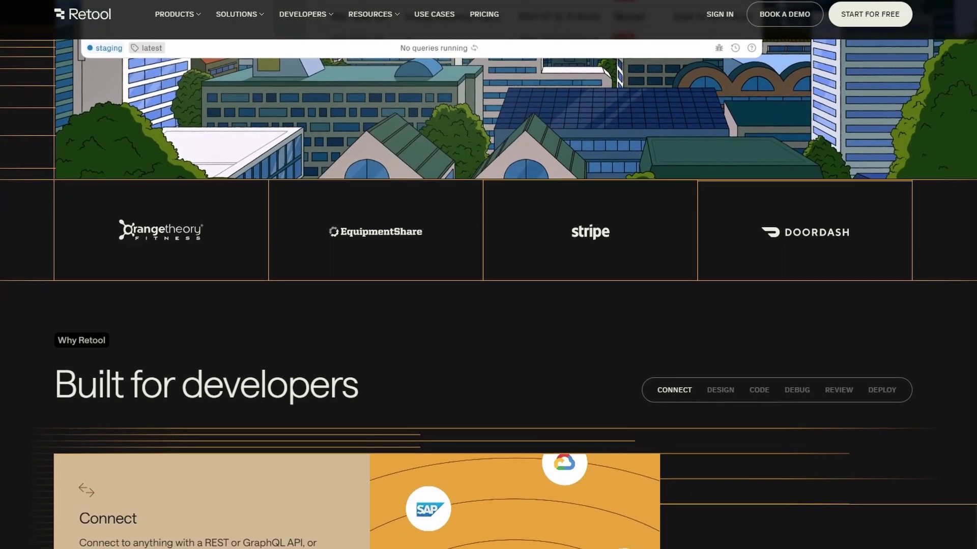
{"action": "scroll", "coordinate": [488, 285], "scroll_direction": "down", "scroll_amount": 3}
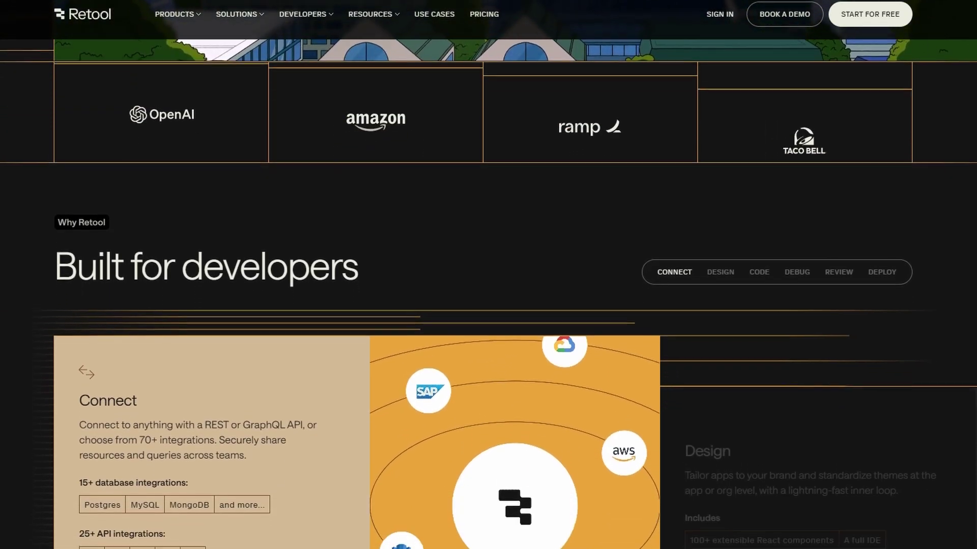
{"action": "scroll", "coordinate": [488, 285], "scroll_direction": "down", "scroll_amount": 2}
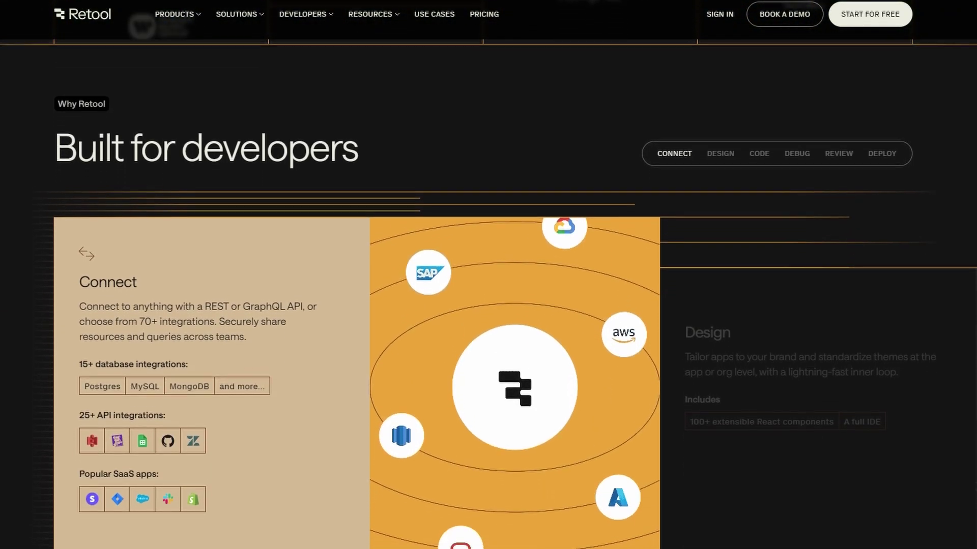
{"action": "scroll", "coordinate": [488, 326], "scroll_direction": "down", "scroll_amount": 2}
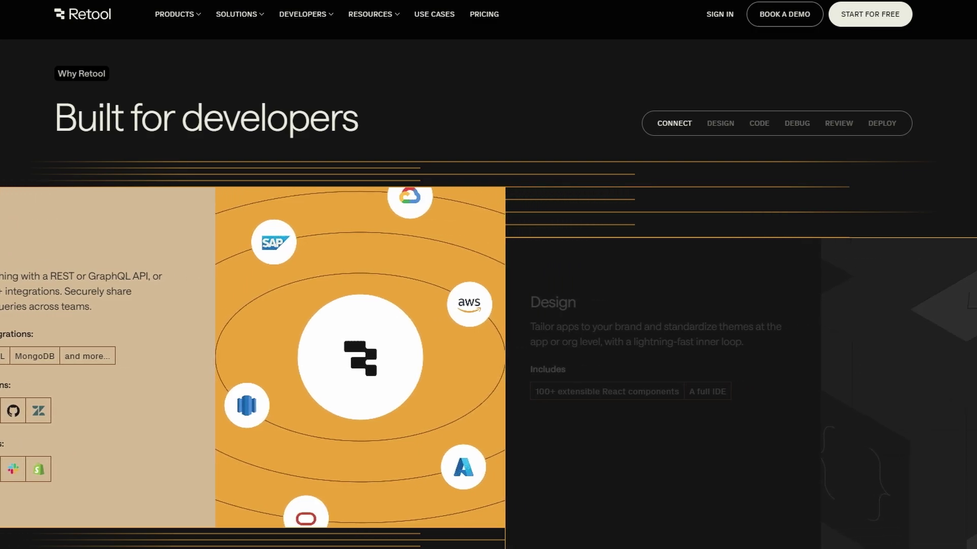
{"action": "scroll", "coordinate": [488, 326], "scroll_direction": "down", "scroll_amount": 3}
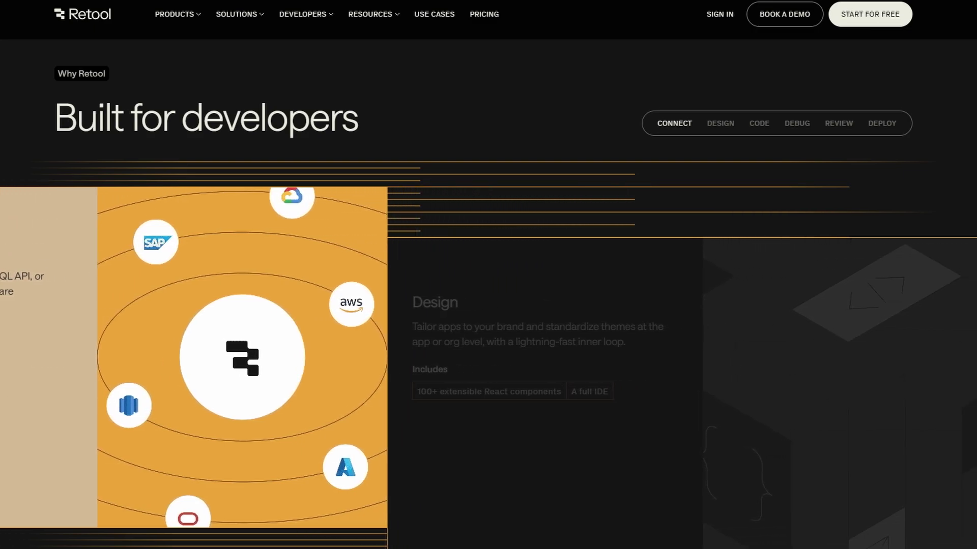
{"action": "scroll", "coordinate": [488, 325], "scroll_direction": "down", "scroll_amount": 3}
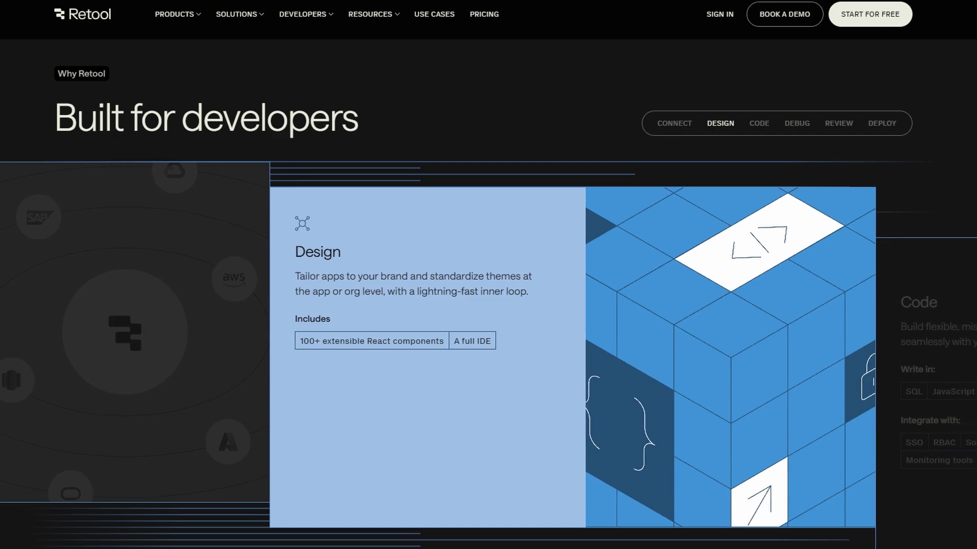
{"action": "scroll", "coordinate": [489, 325], "scroll_direction": "down", "scroll_amount": 3}
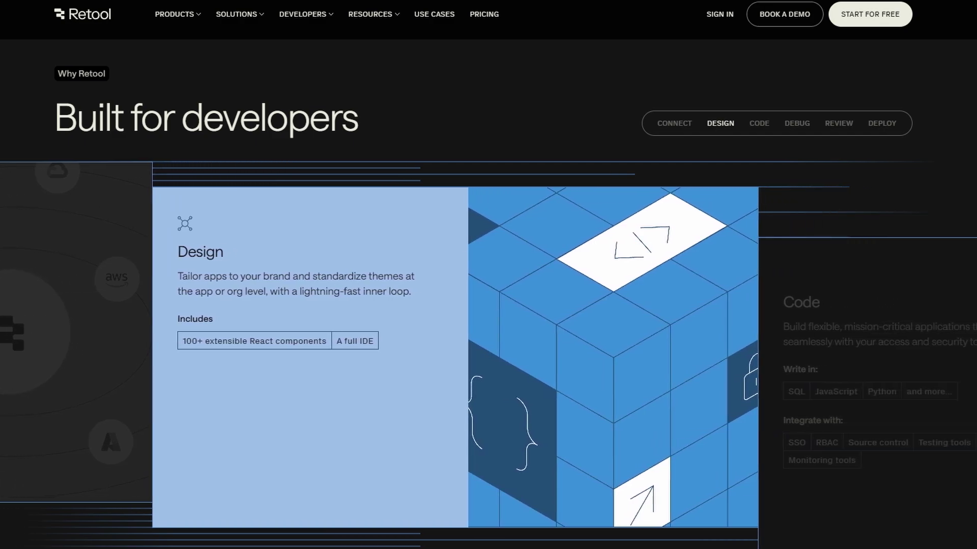
{"action": "scroll", "coordinate": [488, 326], "scroll_direction": "down", "scroll_amount": 3}
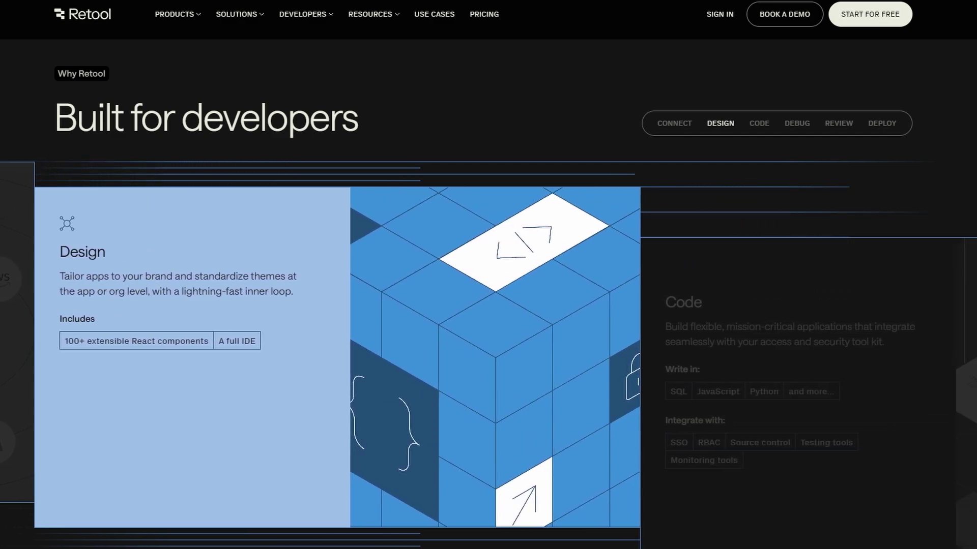
{"action": "scroll", "coordinate": [489, 326], "scroll_direction": "down", "scroll_amount": 3}
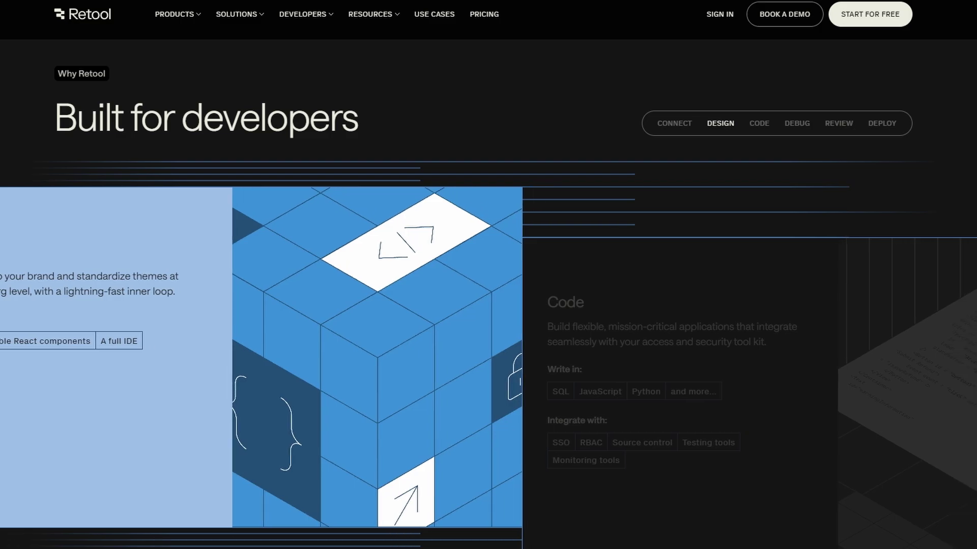
{"action": "scroll", "coordinate": [488, 326], "scroll_direction": "down", "scroll_amount": 3}
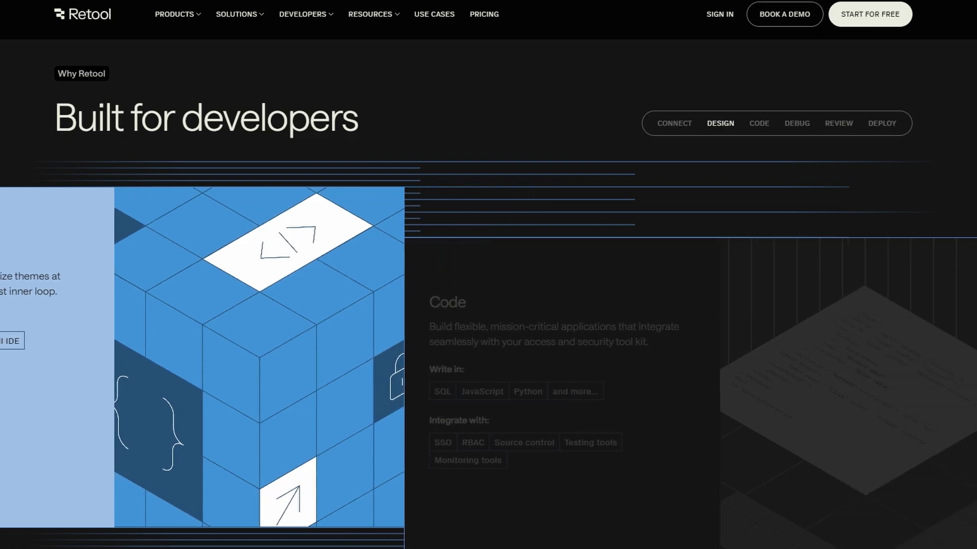
{"action": "scroll", "coordinate": [488, 326], "scroll_direction": "down", "scroll_amount": 3}
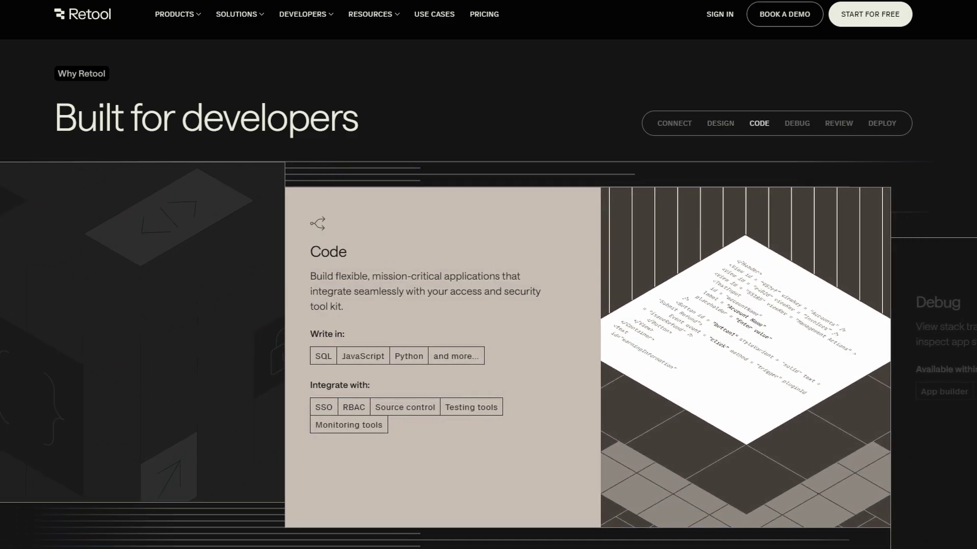
{"action": "scroll", "coordinate": [488, 325], "scroll_direction": "down", "scroll_amount": 3}
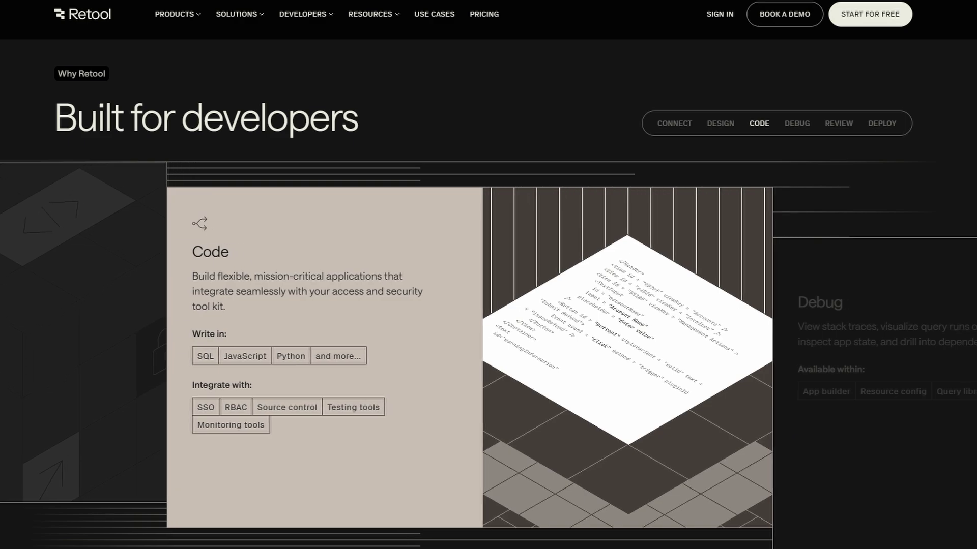
{"action": "scroll", "coordinate": [488, 326], "scroll_direction": "down", "scroll_amount": 3}
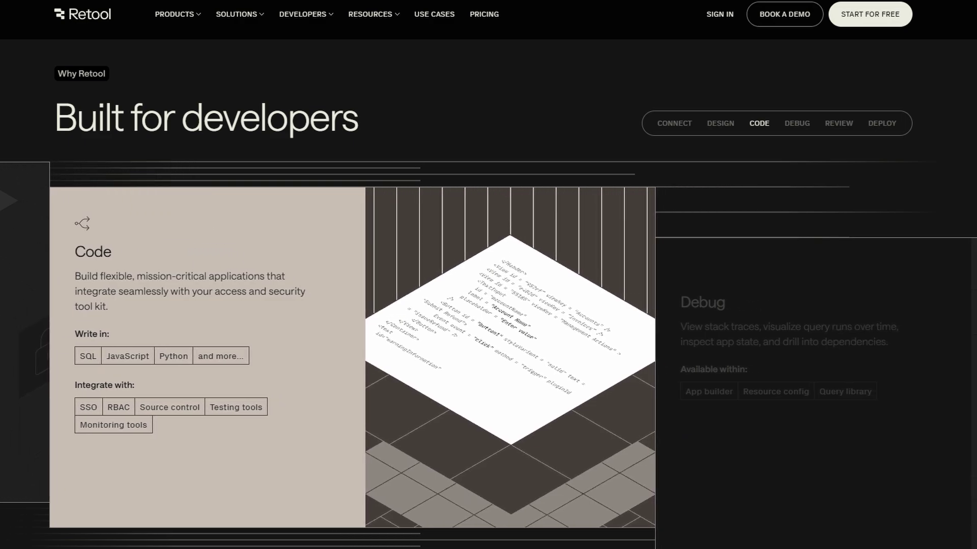
{"action": "scroll", "coordinate": [489, 325], "scroll_direction": "down", "scroll_amount": 3}
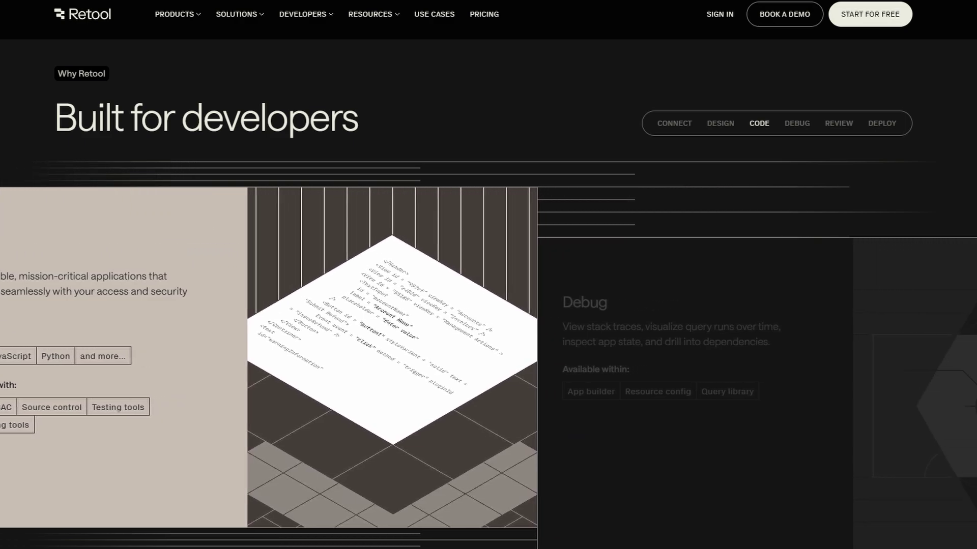
{"action": "scroll", "coordinate": [488, 326], "scroll_direction": "down", "scroll_amount": 3}
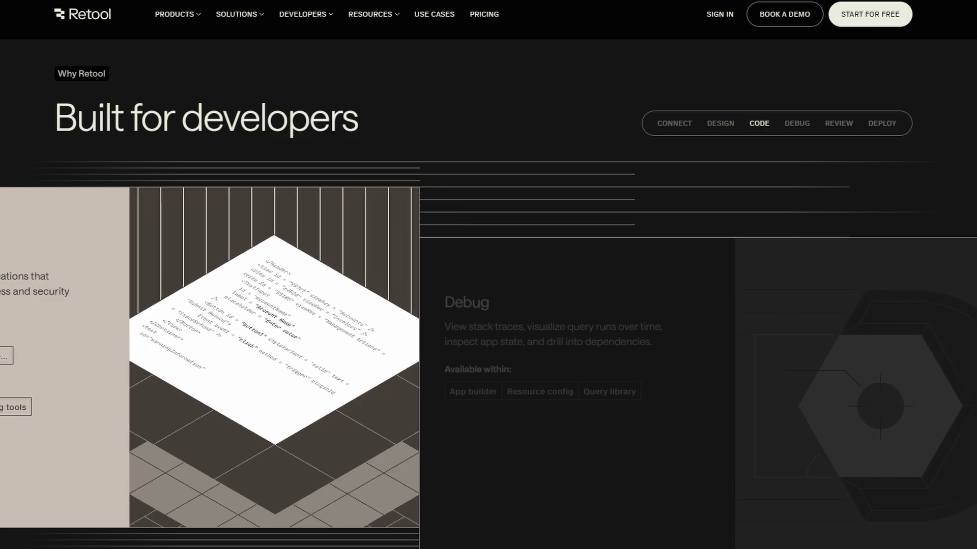
{"action": "scroll", "coordinate": [489, 326], "scroll_direction": "down", "scroll_amount": 3}
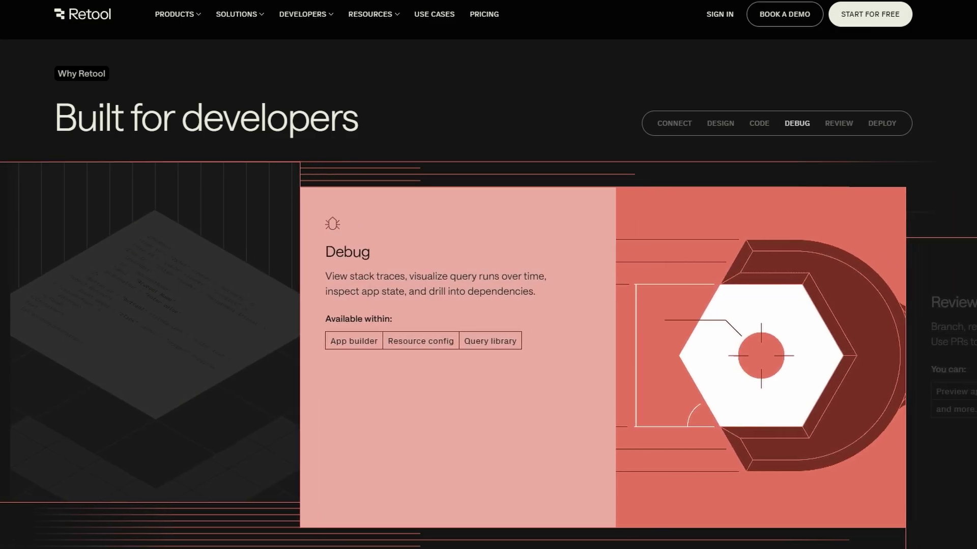
{"action": "scroll", "coordinate": [488, 325], "scroll_direction": "down", "scroll_amount": 3}
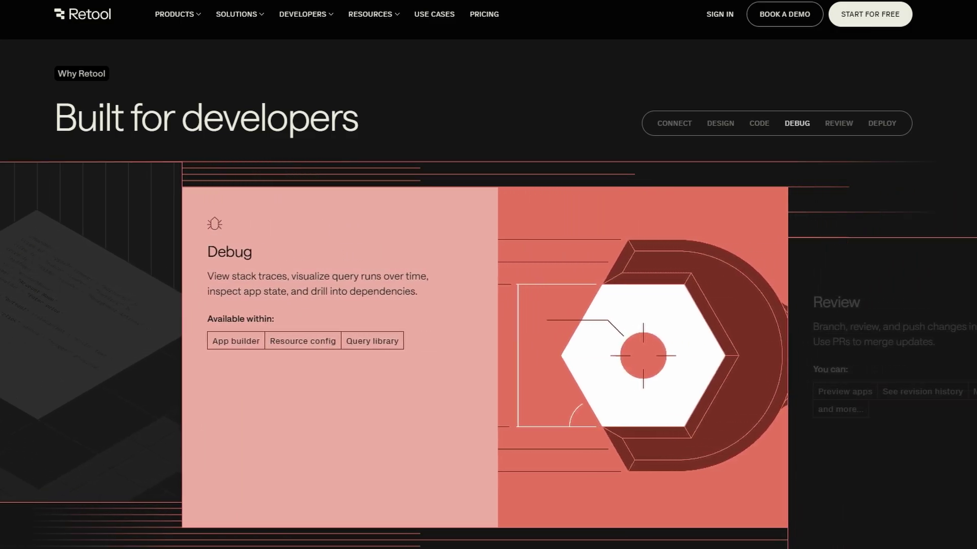
{"action": "scroll", "coordinate": [488, 326], "scroll_direction": "down", "scroll_amount": 3}
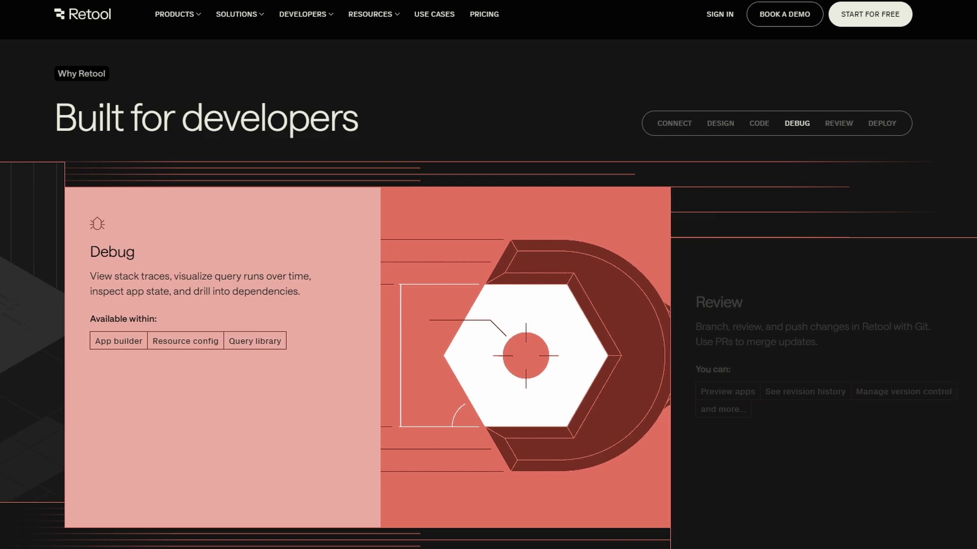
{"action": "scroll", "coordinate": [488, 325], "scroll_direction": "down", "scroll_amount": 3}
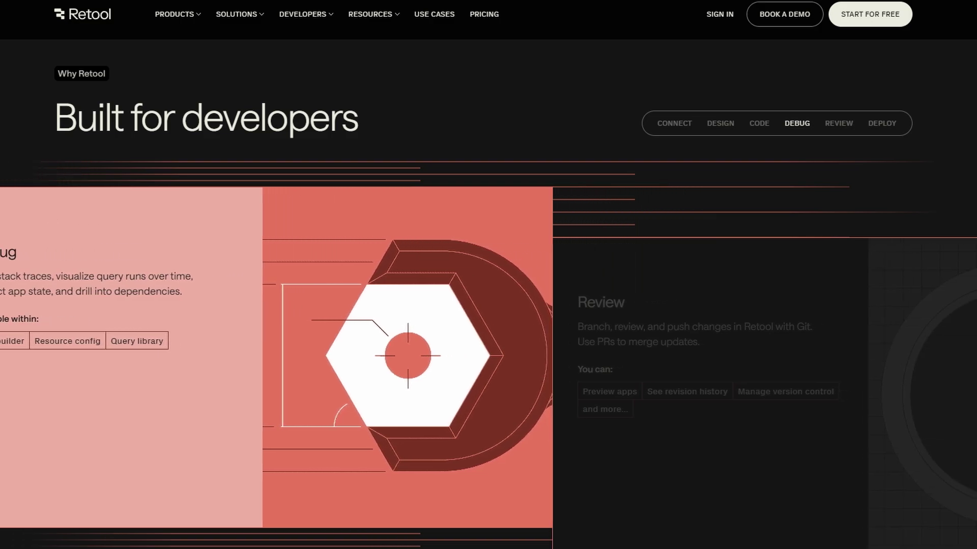
{"action": "scroll", "coordinate": [489, 325], "scroll_direction": "down", "scroll_amount": 2}
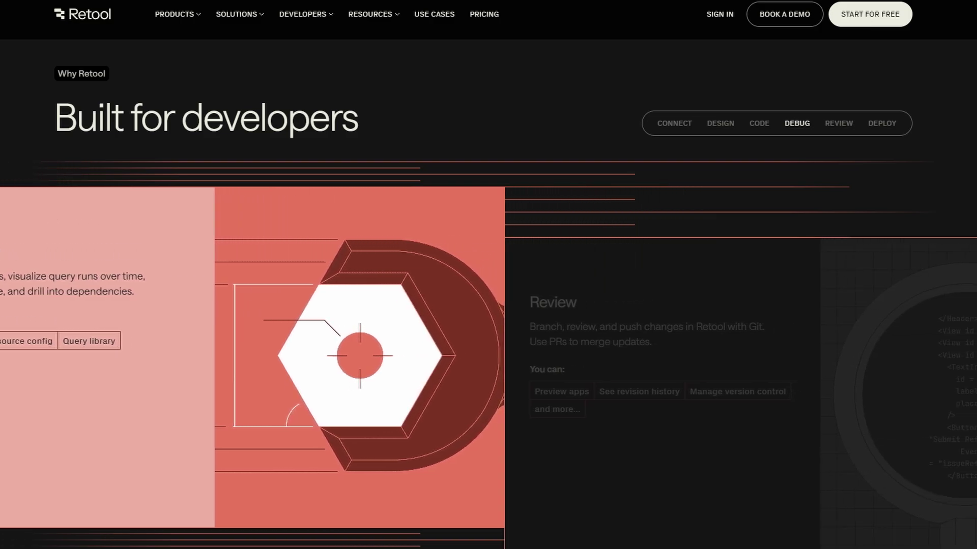
Return to the homepage's main banner and start the free sign-up.
{"action": "scroll", "coordinate": [907, 136], "scroll_direction": "up", "scroll_amount": 20}
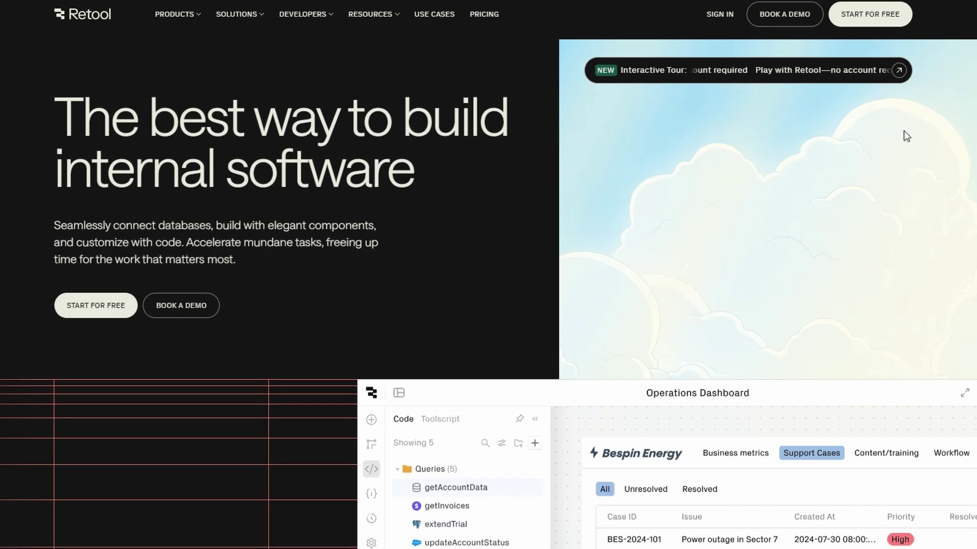
{"action": "left_click", "coordinate": [96, 307]}
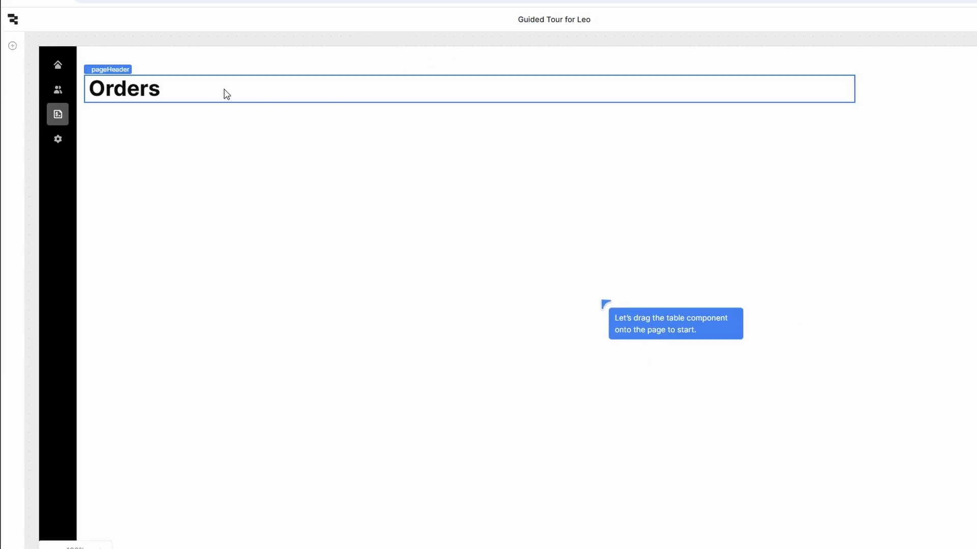
Leave the guided tour app for the Retool home page and look over the Apps overview.
{"action": "left_click", "coordinate": [17, 24]}
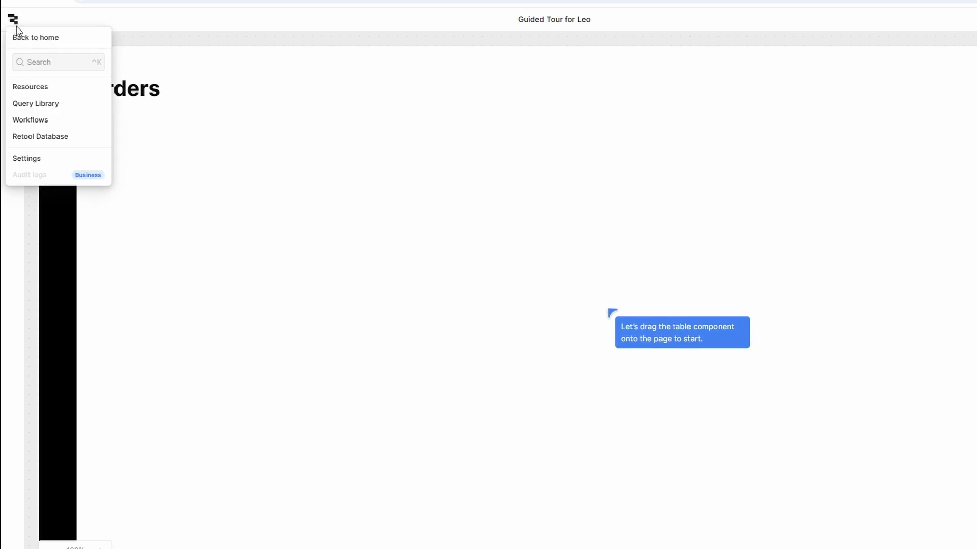
{"action": "left_click", "coordinate": [72, 39]}
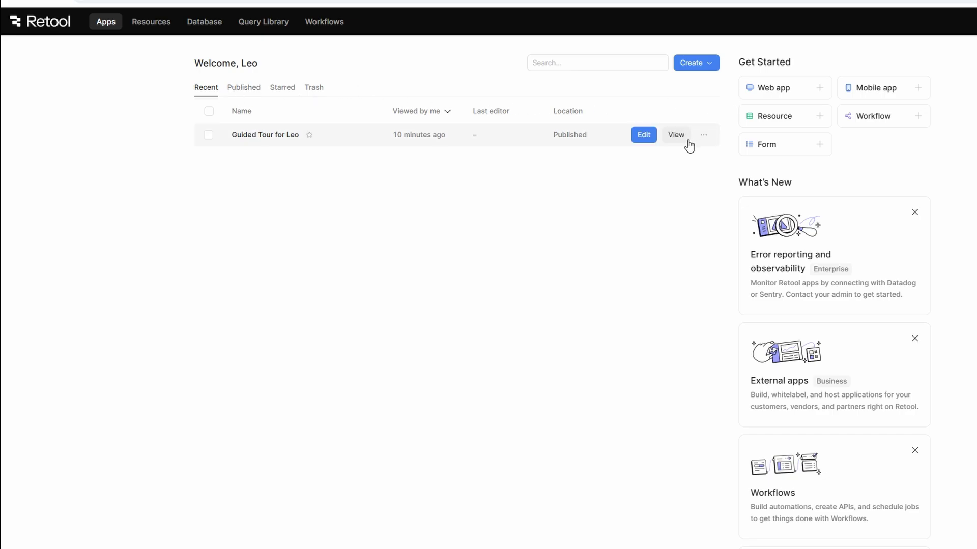
{"action": "scroll", "coordinate": [688, 140], "scroll_direction": "down", "scroll_amount": 2}
{"action": "scroll", "coordinate": [687, 140], "scroll_direction": "up", "scroll_amount": 2}
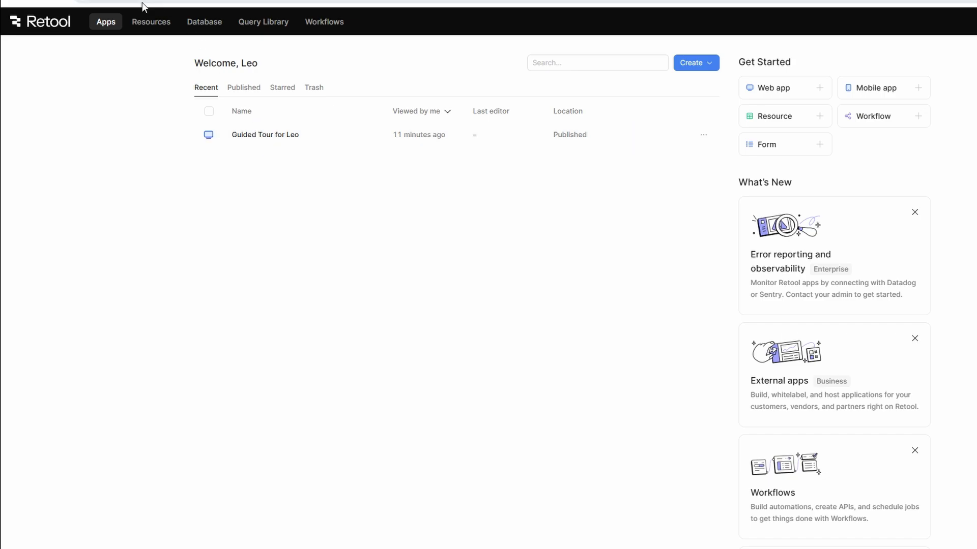
View the Retool-managed resources, and browse the rows of the tour_orders table in Retool Database.
{"action": "left_click", "coordinate": [161, 26]}
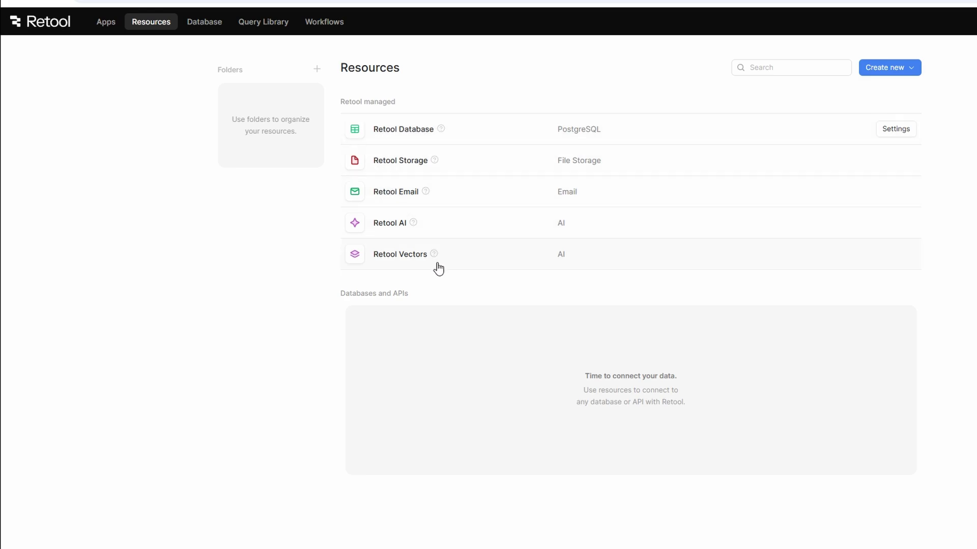
{"action": "mouse_move", "coordinate": [435, 258]}
{"action": "left_click", "coordinate": [211, 29]}
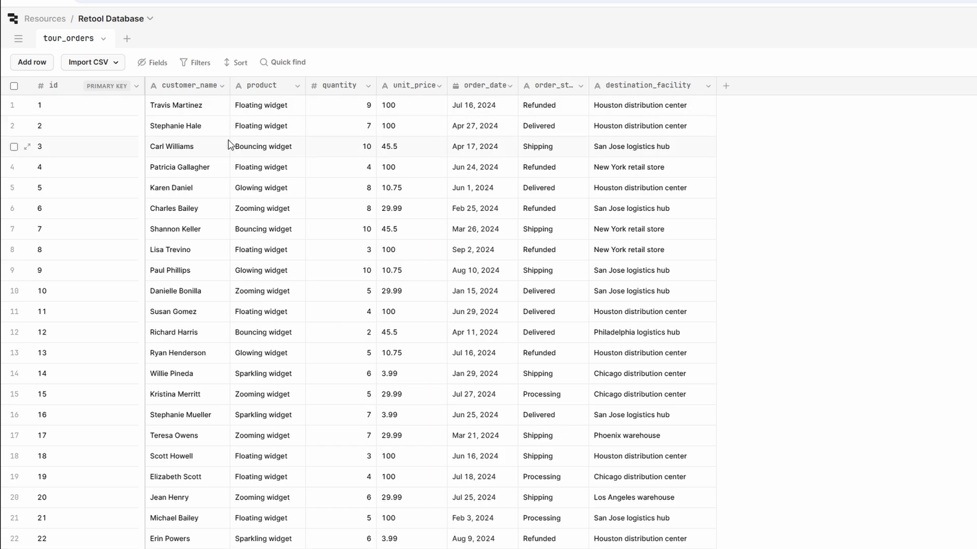
{"action": "scroll", "coordinate": [228, 144], "scroll_direction": "down", "scroll_amount": 7}
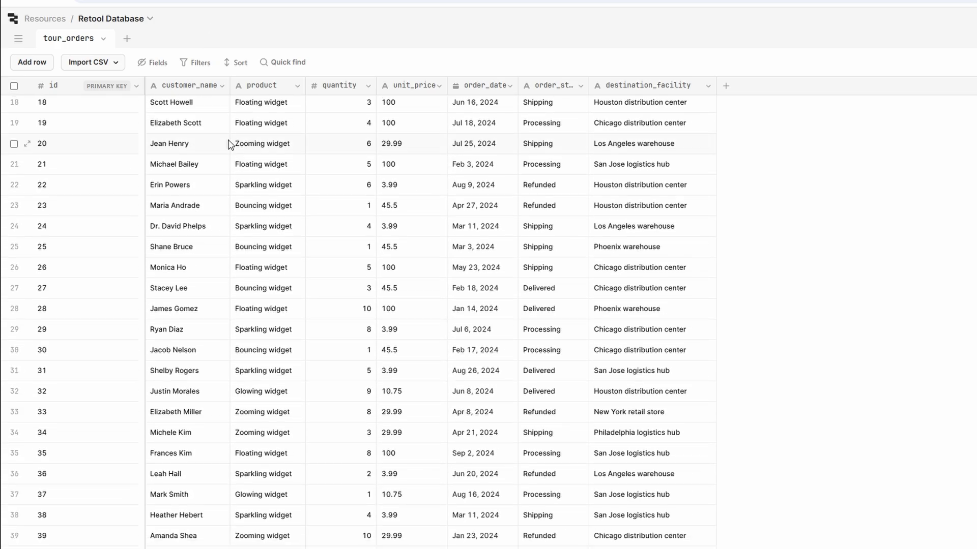
{"action": "scroll", "coordinate": [228, 144], "scroll_direction": "down", "scroll_amount": 5}
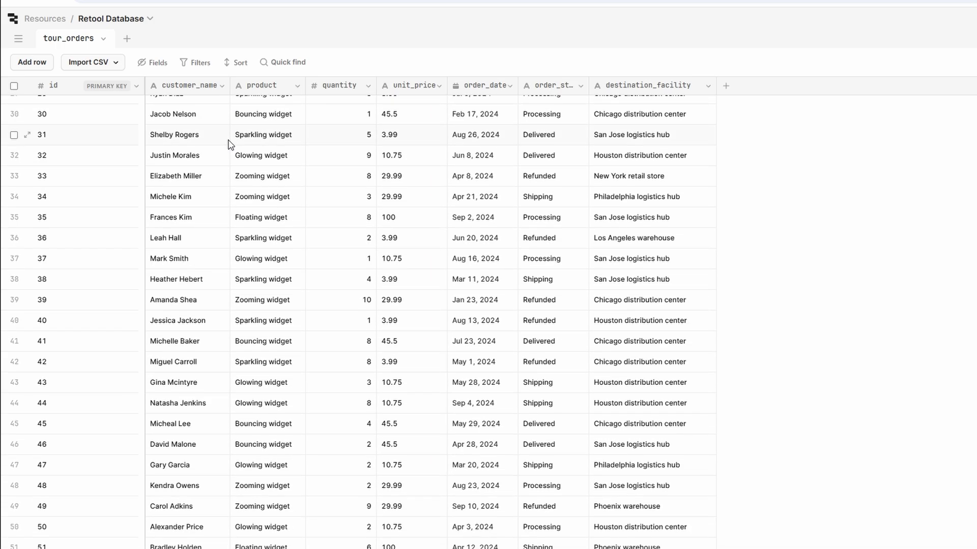
{"action": "scroll", "coordinate": [228, 143], "scroll_direction": "up", "scroll_amount": 12}
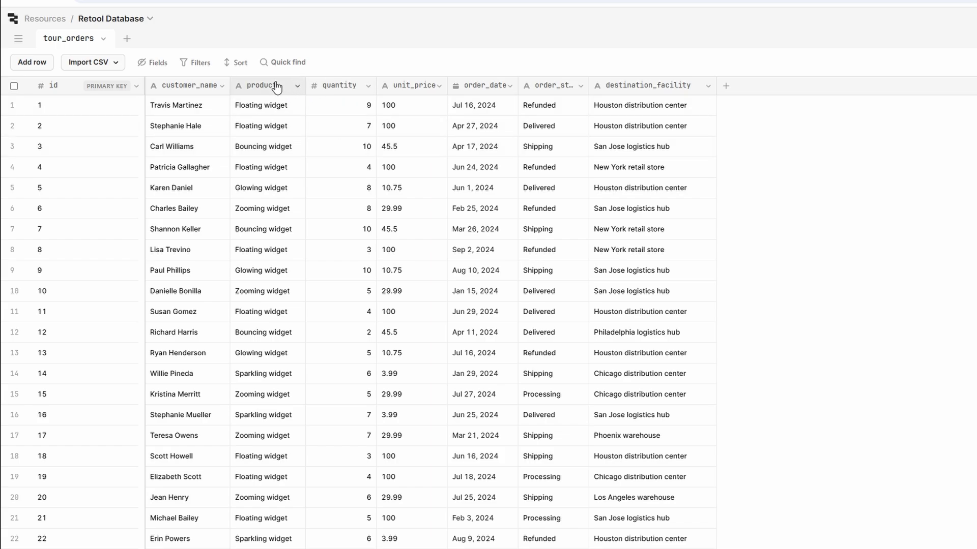
Return from the database to the home page and open the Query Library.
{"action": "left_click", "coordinate": [12, 19]}
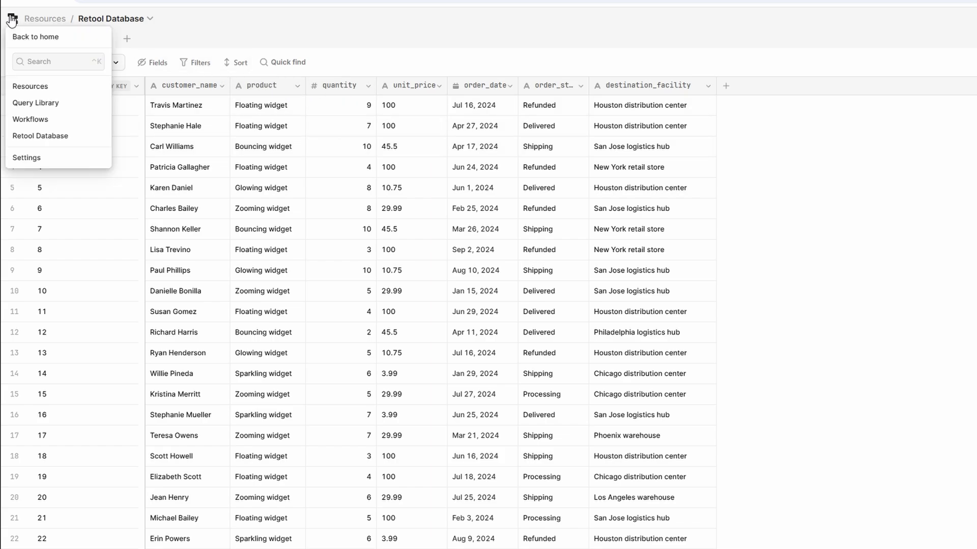
{"action": "left_click", "coordinate": [31, 38]}
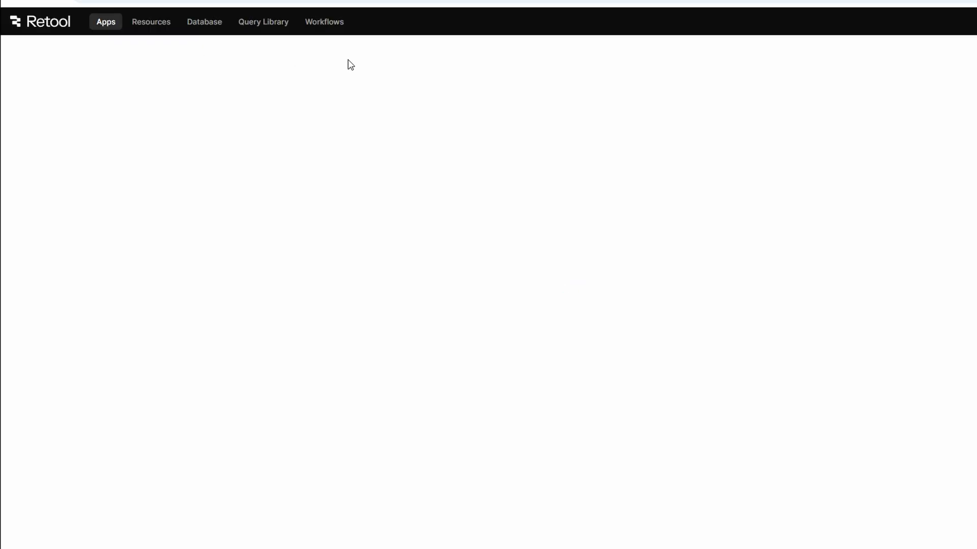
{"action": "left_click", "coordinate": [285, 32]}
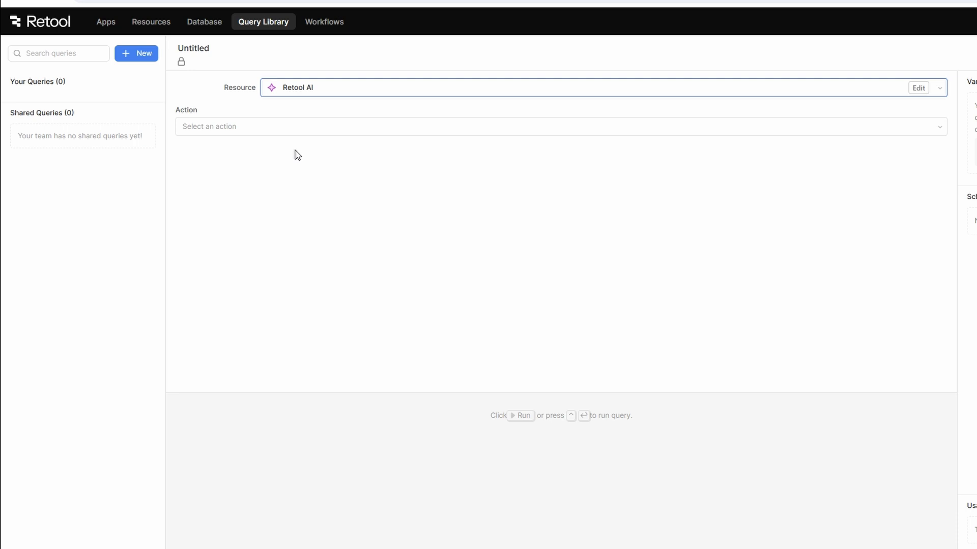
Open the Workflows area and look over its usage summary and workflow list.
{"action": "left_click", "coordinate": [329, 23]}
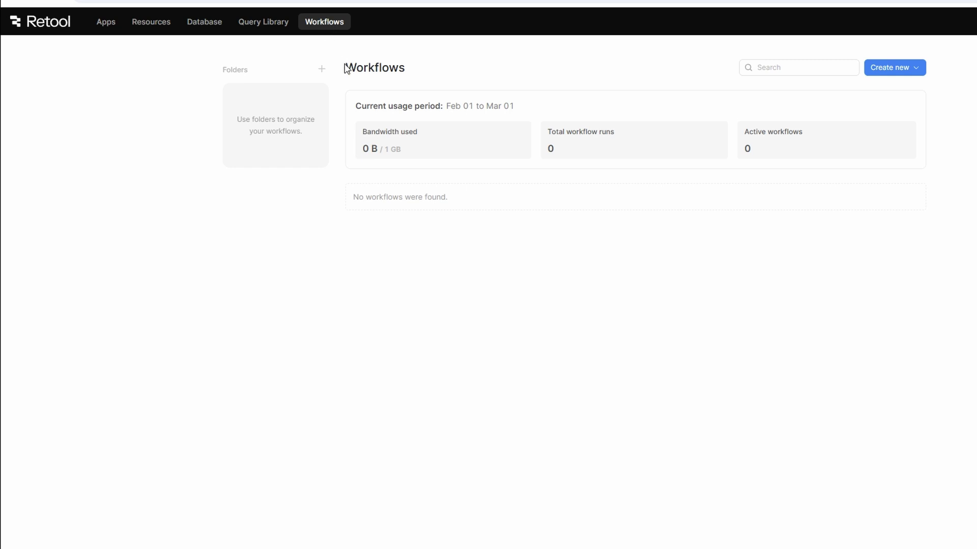
{"action": "double_click", "coordinate": [356, 68]}
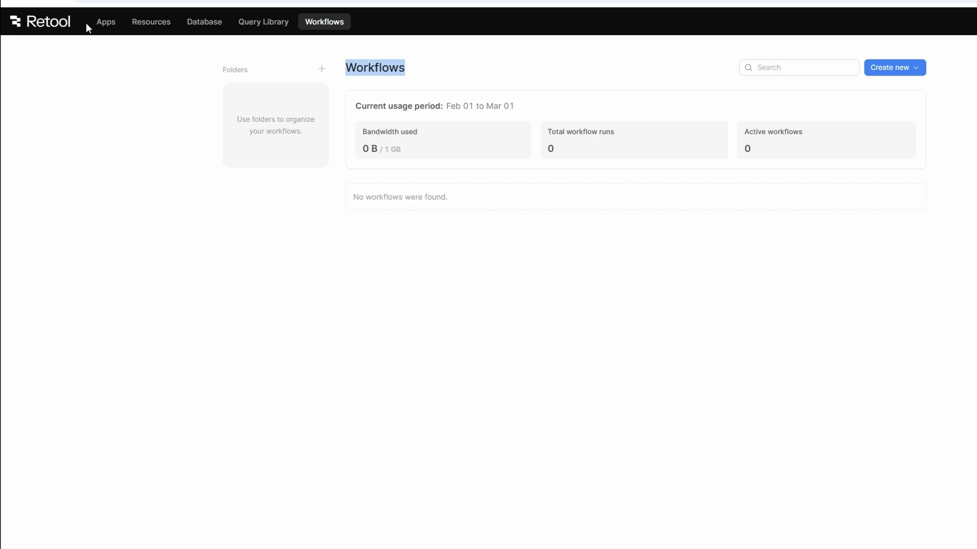
Return to the Apps overview and create a new blank app.
{"action": "left_click", "coordinate": [105, 25]}
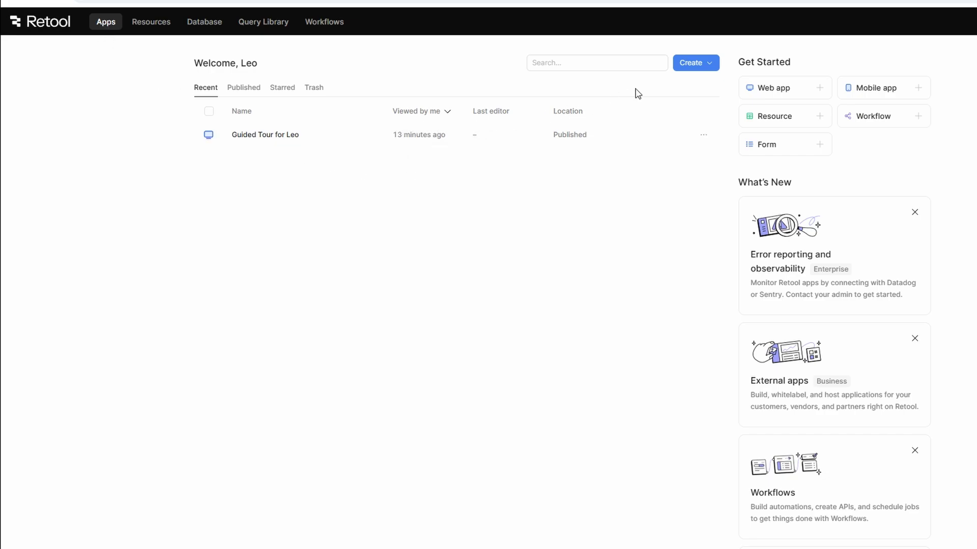
{"action": "left_click", "coordinate": [702, 65]}
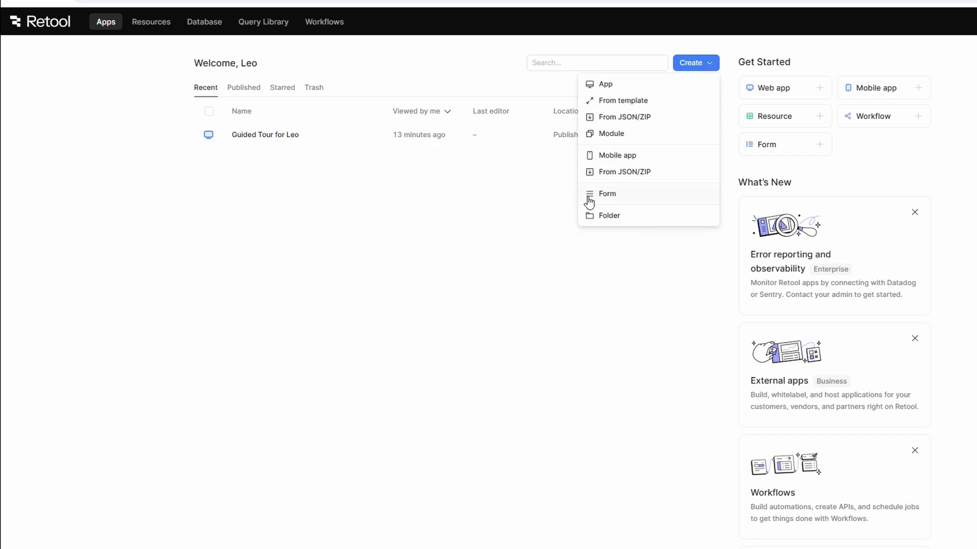
{"action": "left_click", "coordinate": [667, 91]}
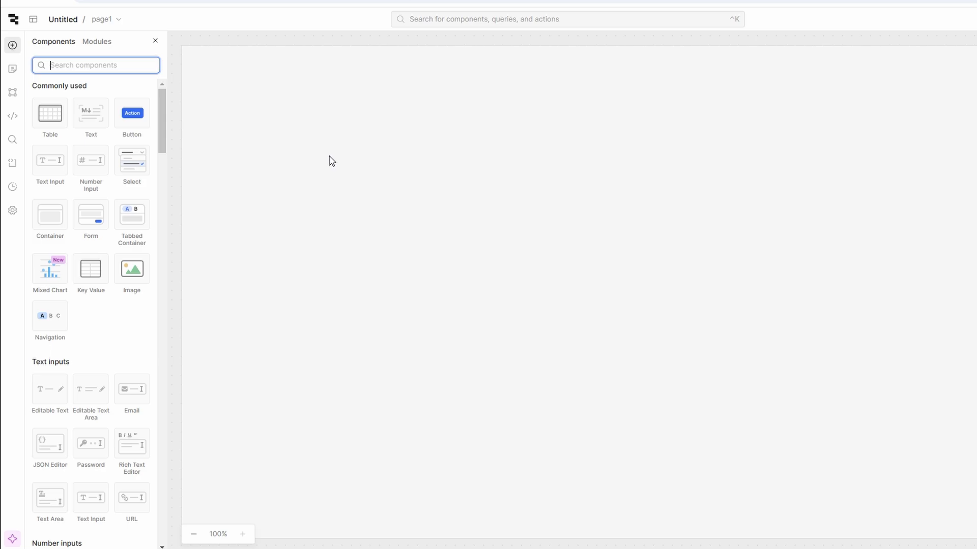
View the app's details form without changing it, and browse the component library from the commonly used items to the presentation ones.
{"action": "left_click", "coordinate": [63, 20]}
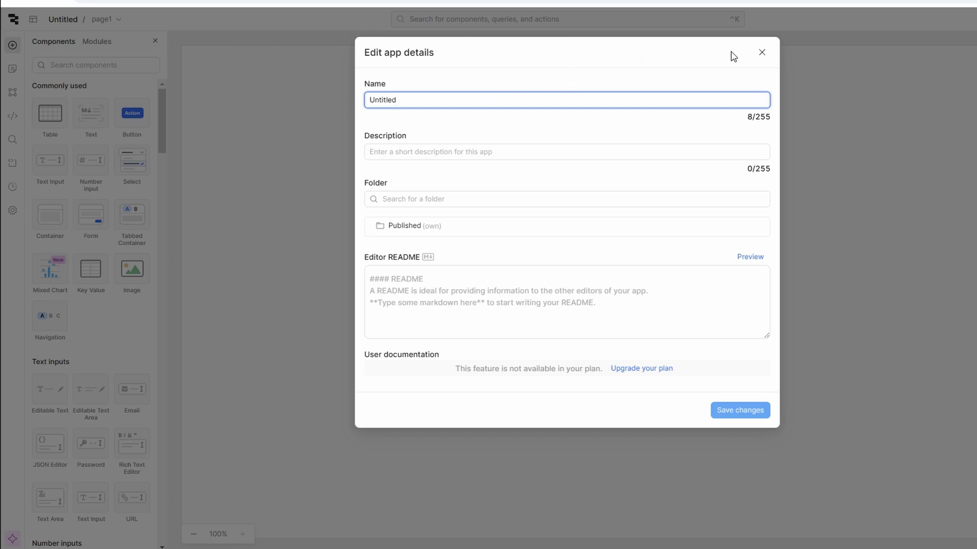
{"action": "left_click", "coordinate": [761, 53]}
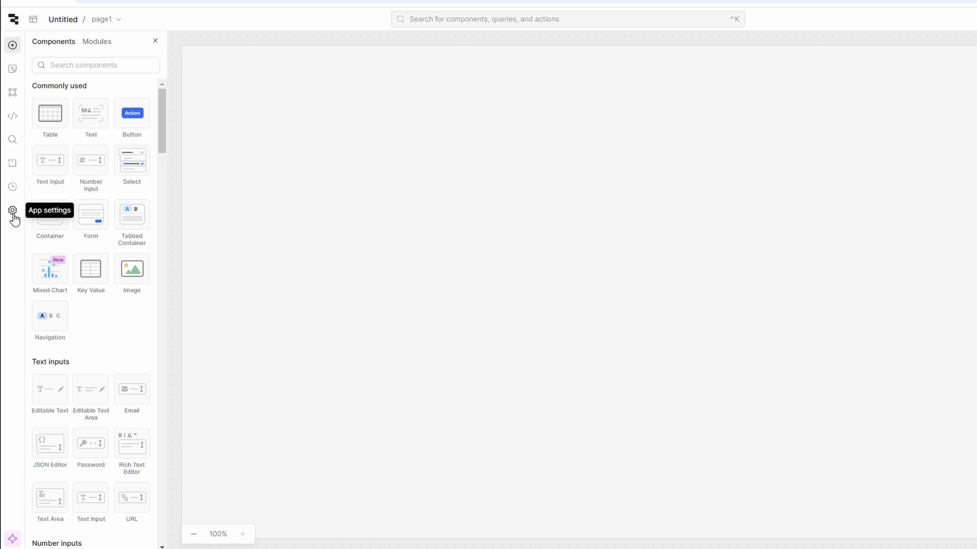
{"action": "scroll", "coordinate": [99, 207], "scroll_direction": "down", "scroll_amount": 10}
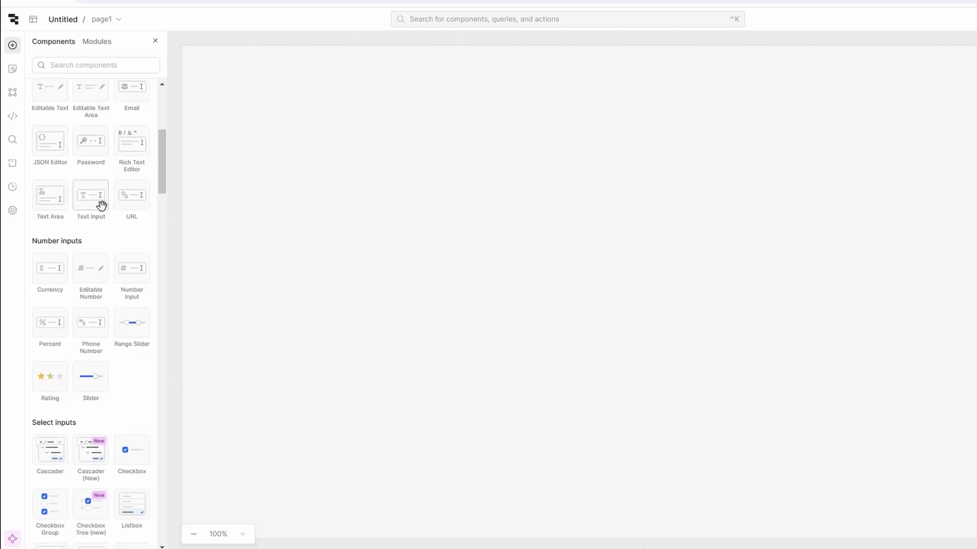
{"action": "scroll", "coordinate": [102, 206], "scroll_direction": "down", "scroll_amount": 15}
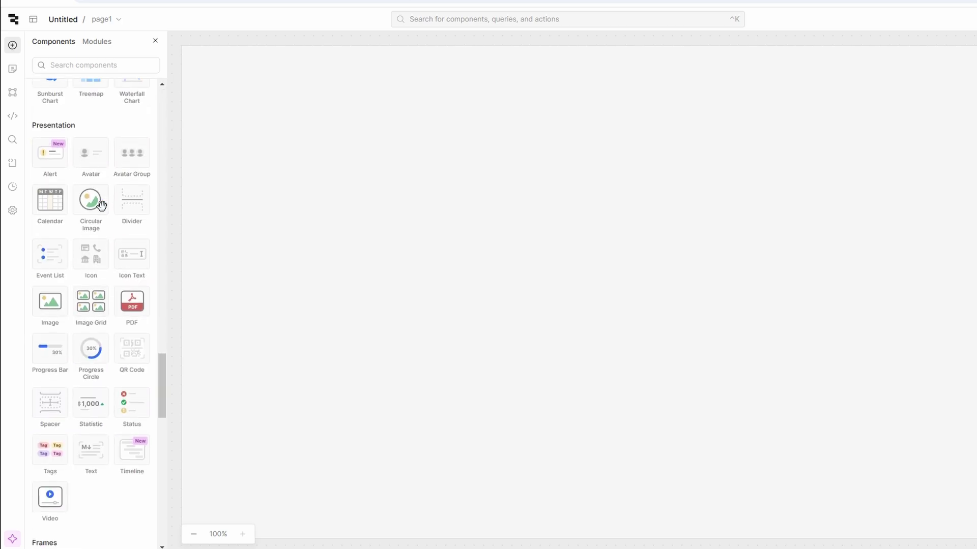
{"action": "scroll", "coordinate": [106, 212], "scroll_direction": "down", "scroll_amount": 5}
{"action": "left_click_drag", "start_coordinate": [161, 431], "coordinate": [189, 80]}
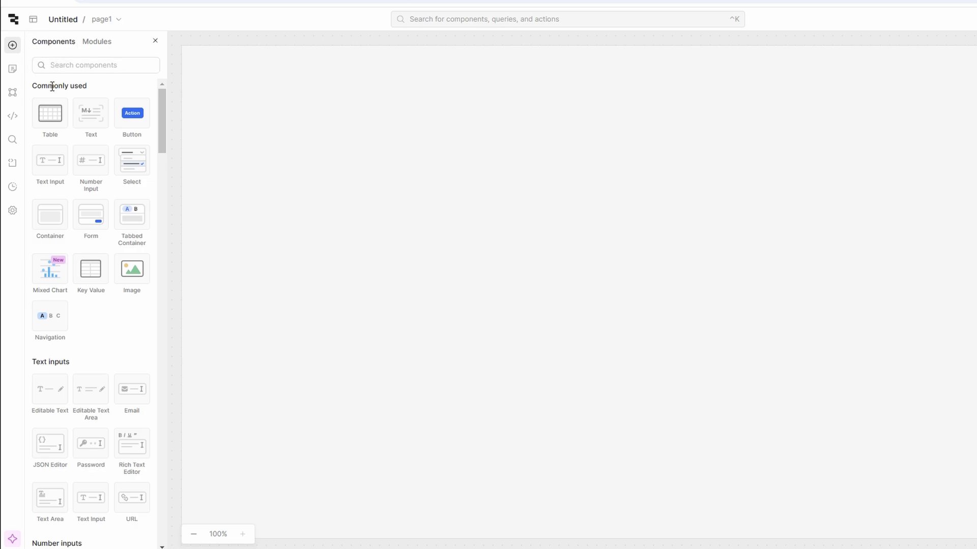
Place a Table component on the canvas and shrink it to a small block showing the ID and User columns.
{"action": "left_click_drag", "start_coordinate": [41, 117], "coordinate": [413, 196]}
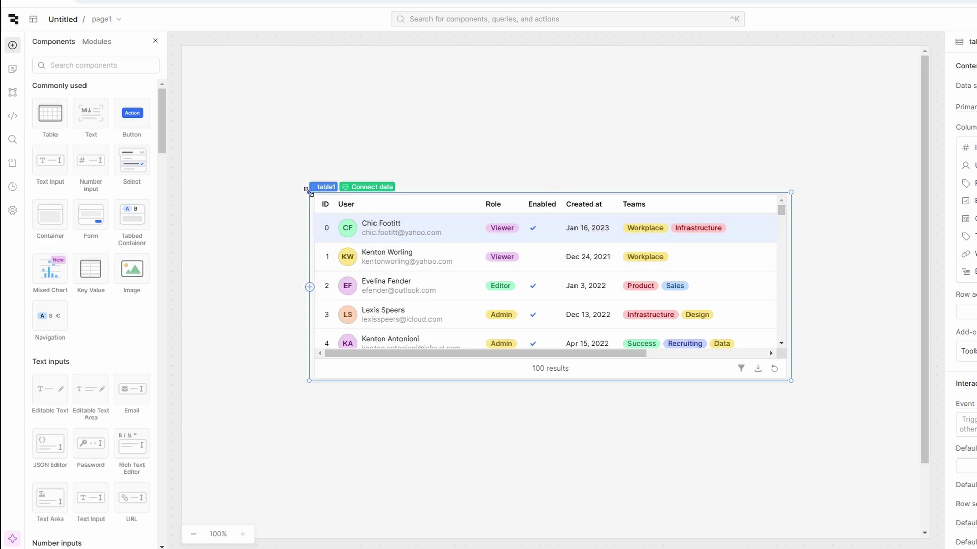
{"action": "left_click_drag", "start_coordinate": [308, 188], "coordinate": [474, 285]}
{"action": "left_click_drag", "start_coordinate": [541, 283], "coordinate": [538, 282]}
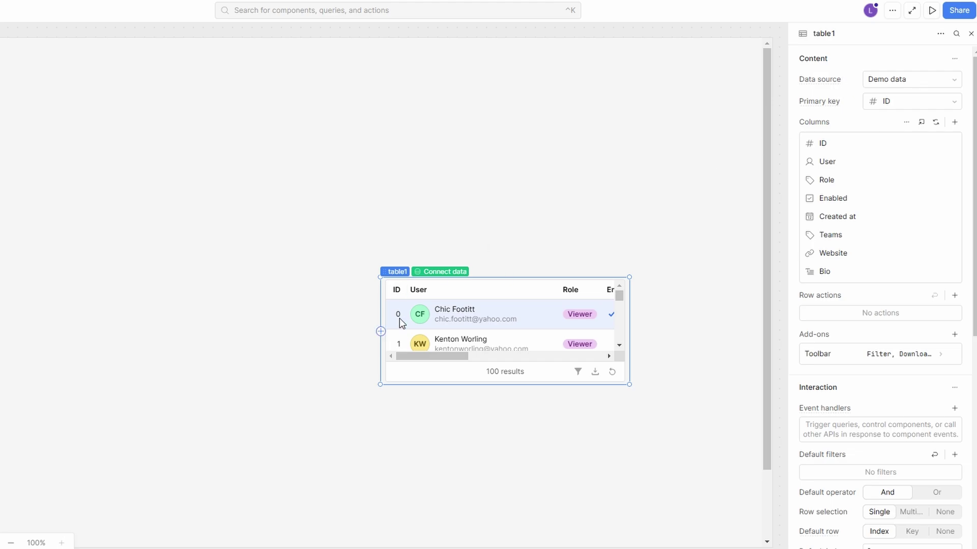
{"action": "left_click", "coordinate": [456, 316]}
{"action": "left_click_drag", "start_coordinate": [631, 278], "coordinate": [532, 283]}
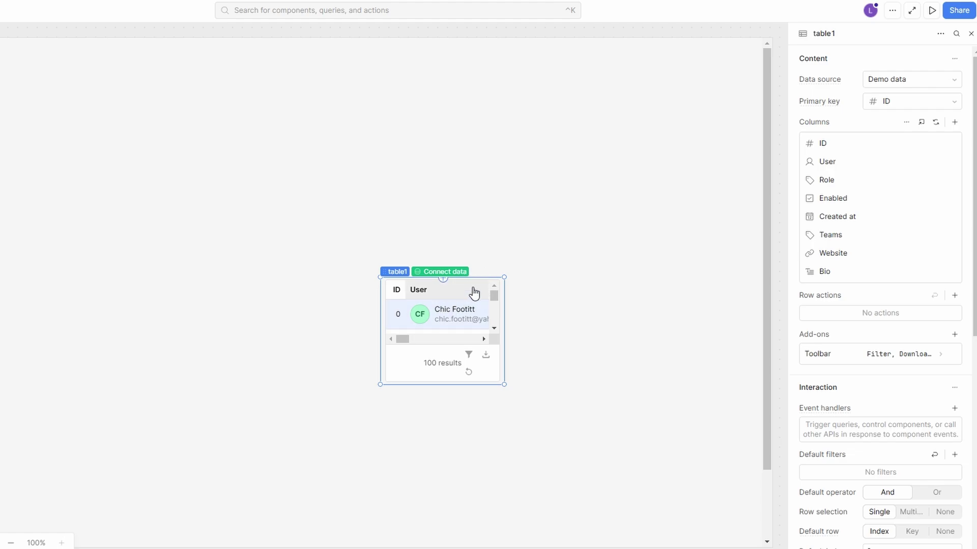
Examine the table's suggestions for adding neighbouring components and the resources available for connecting its data, leaving both unused.
{"action": "left_click", "coordinate": [457, 262]}
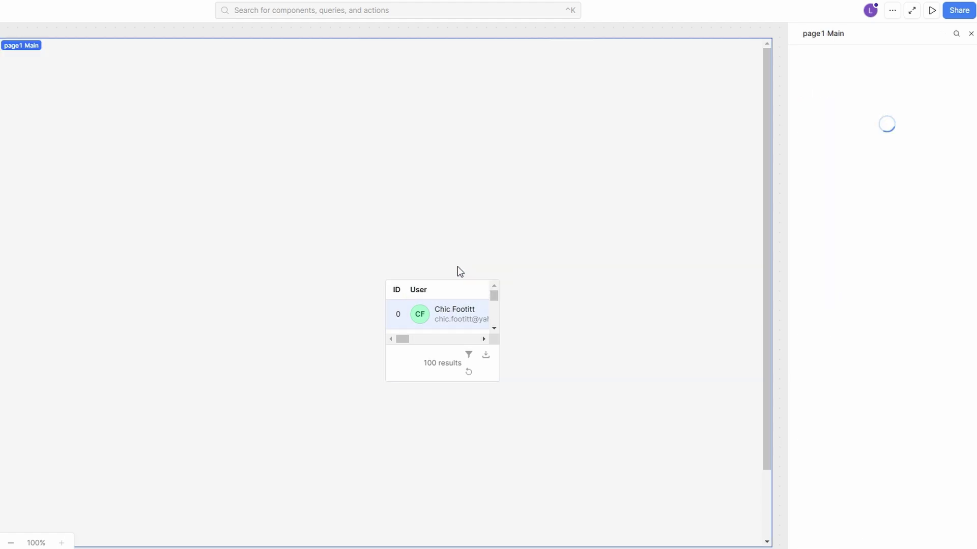
{"action": "left_click", "coordinate": [445, 304]}
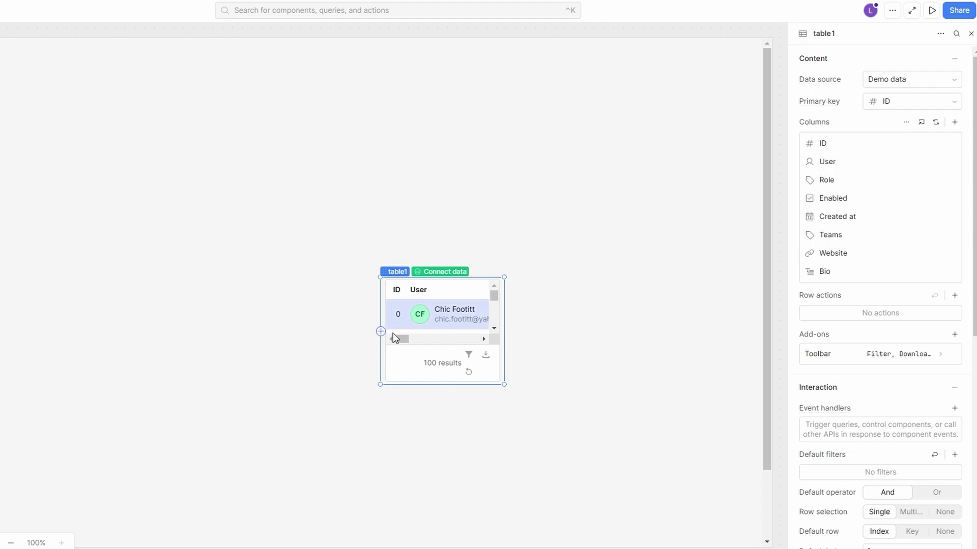
{"action": "left_click", "coordinate": [380, 331]}
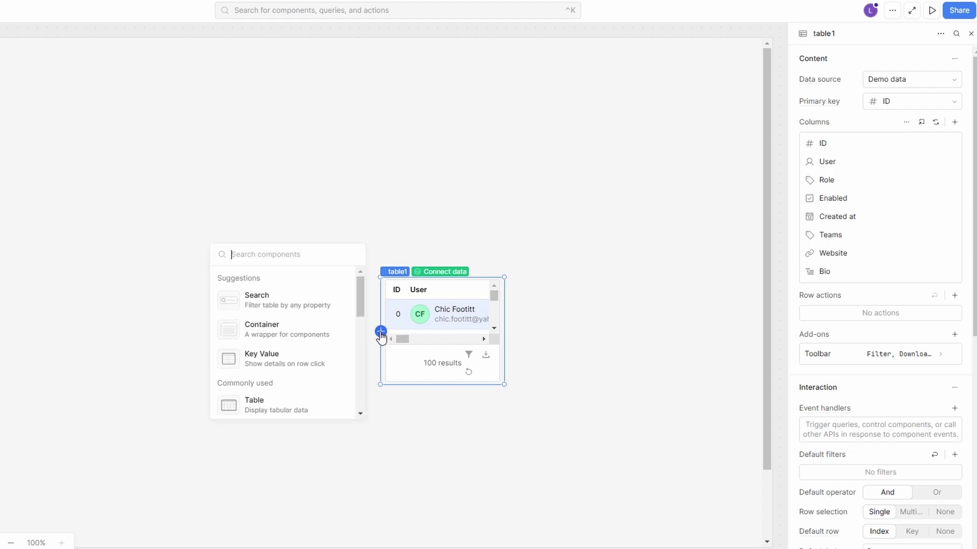
{"action": "scroll", "coordinate": [267, 333], "scroll_direction": "down", "scroll_amount": 5}
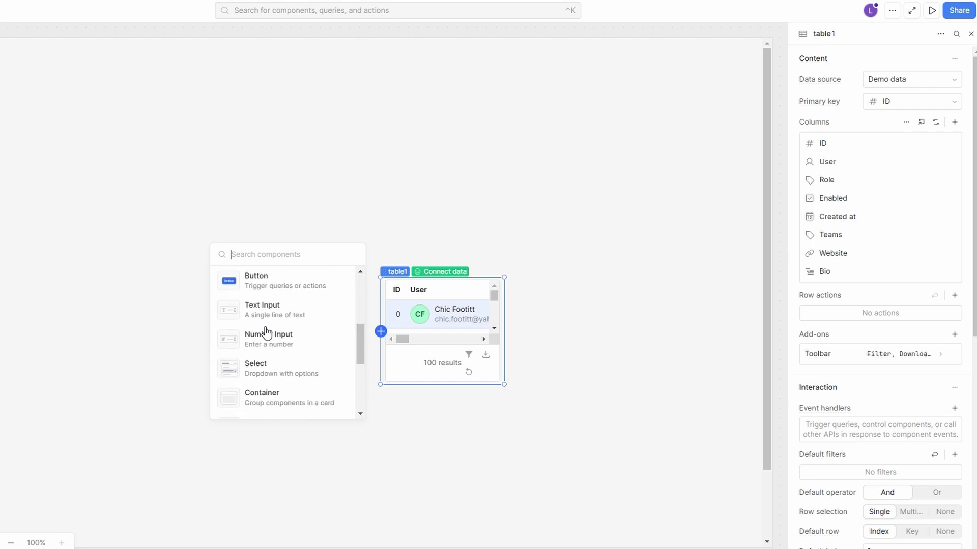
{"action": "left_click", "coordinate": [439, 273]}
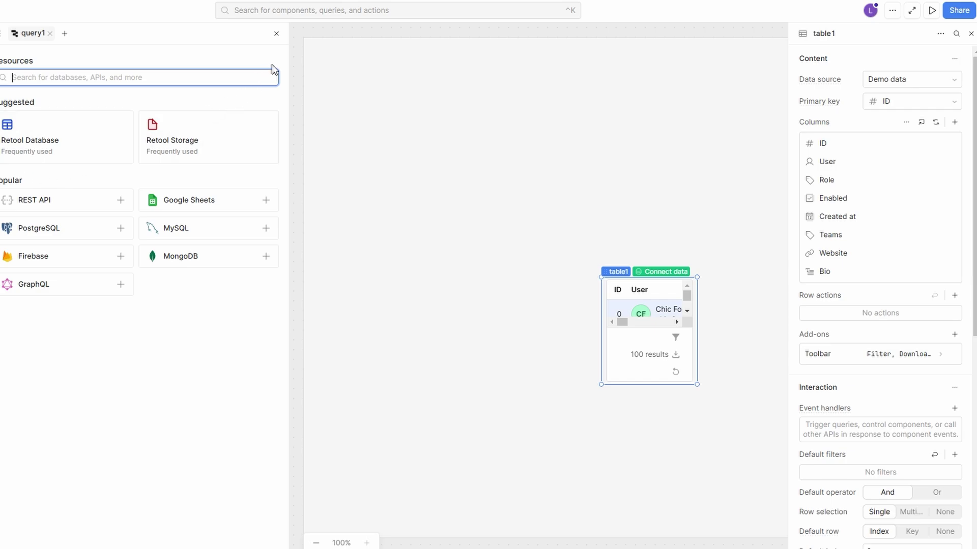
{"action": "left_click", "coordinate": [276, 34]}
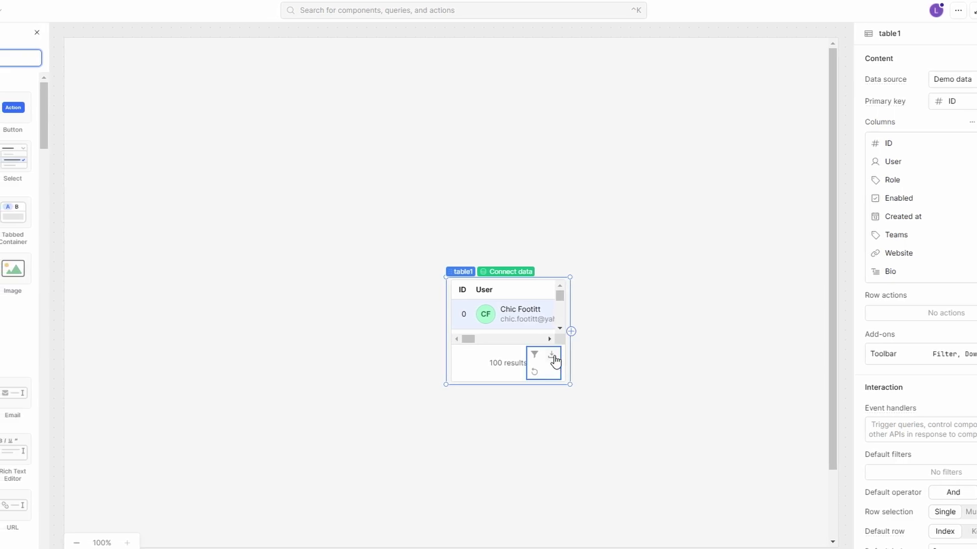
Open the table's filter on ID without entering a value, and sort the rows by User in ascending order.
{"action": "left_click", "coordinate": [537, 357]}
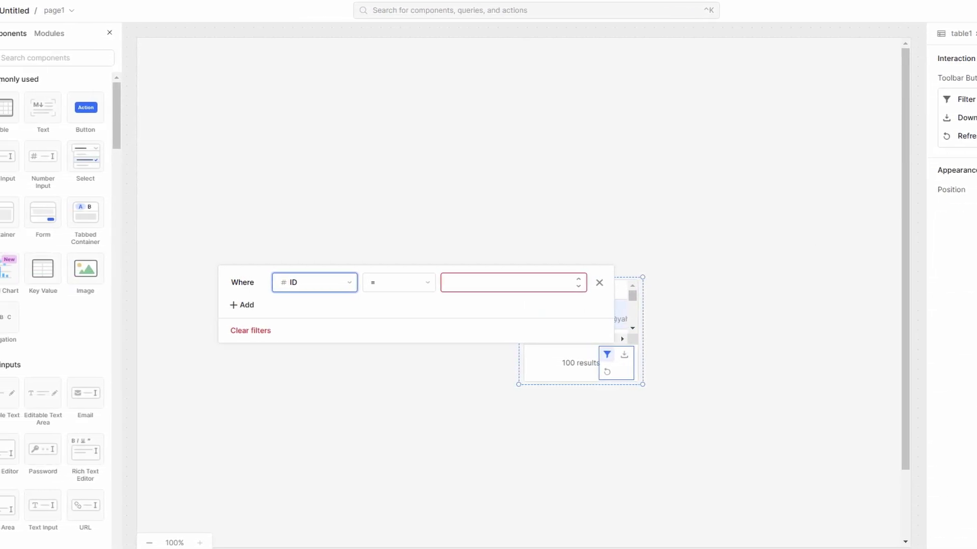
{"action": "left_click", "coordinate": [975, 33]}
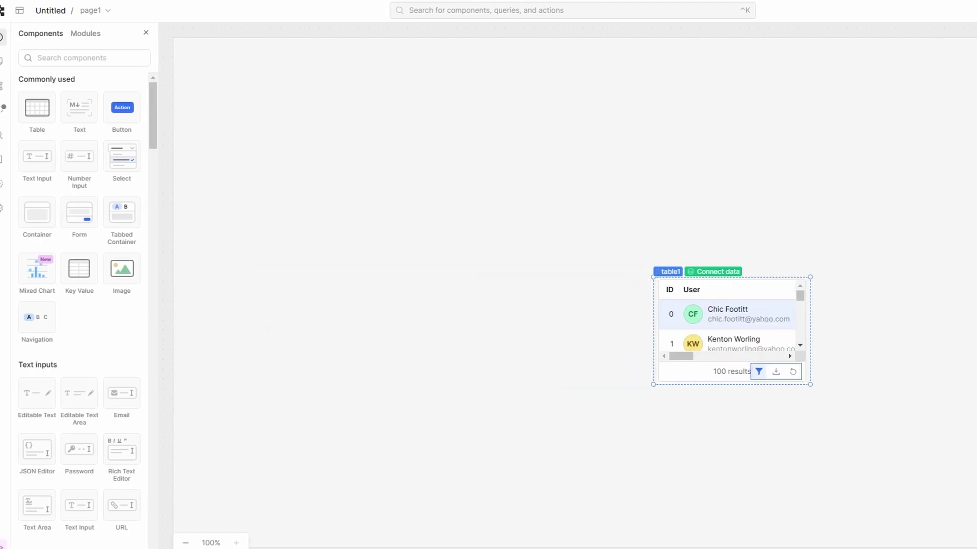
{"action": "left_click", "coordinate": [730, 294]}
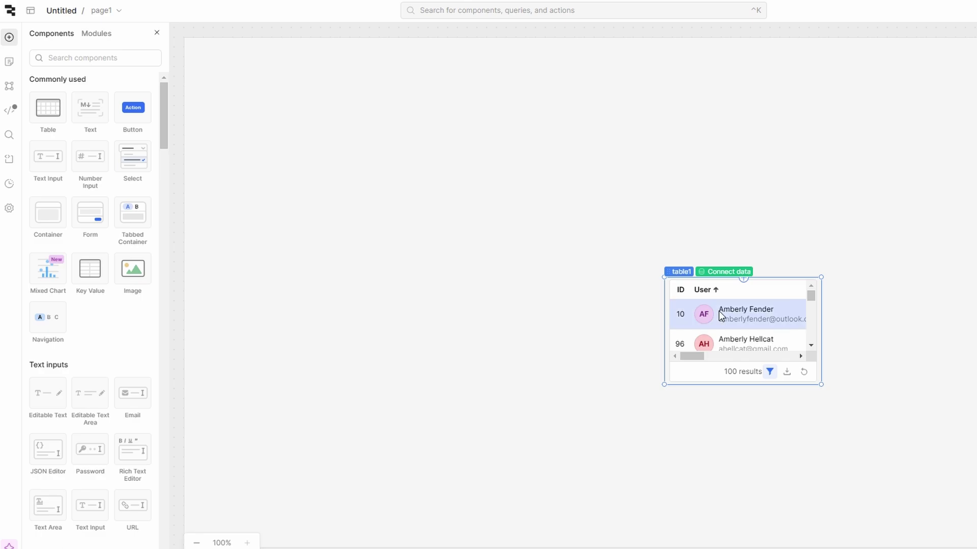
Add a Text component to the empty canvas area and an Image component directly above the table.
{"action": "left_click_drag", "start_coordinate": [88, 111], "coordinate": [451, 238]}
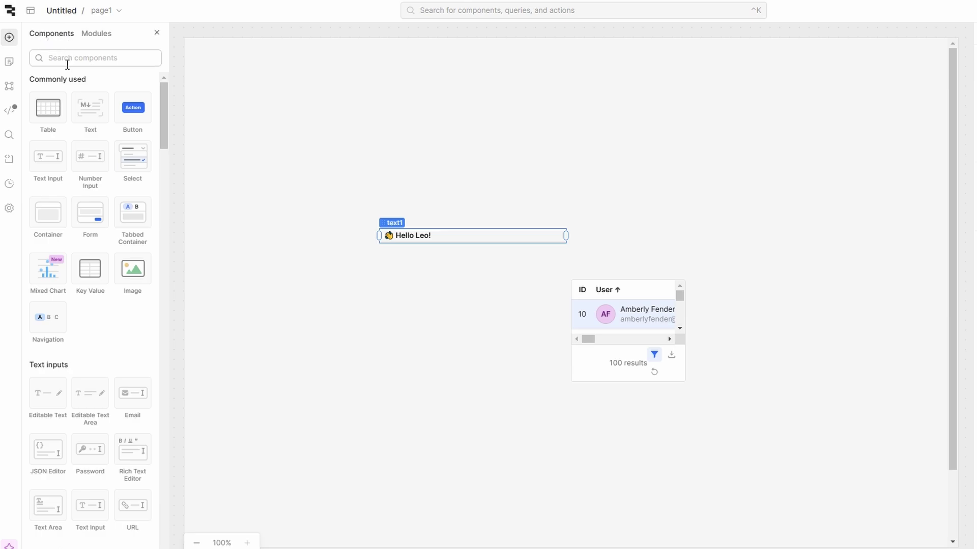
{"action": "left_click_drag", "start_coordinate": [134, 270], "coordinate": [615, 163]}
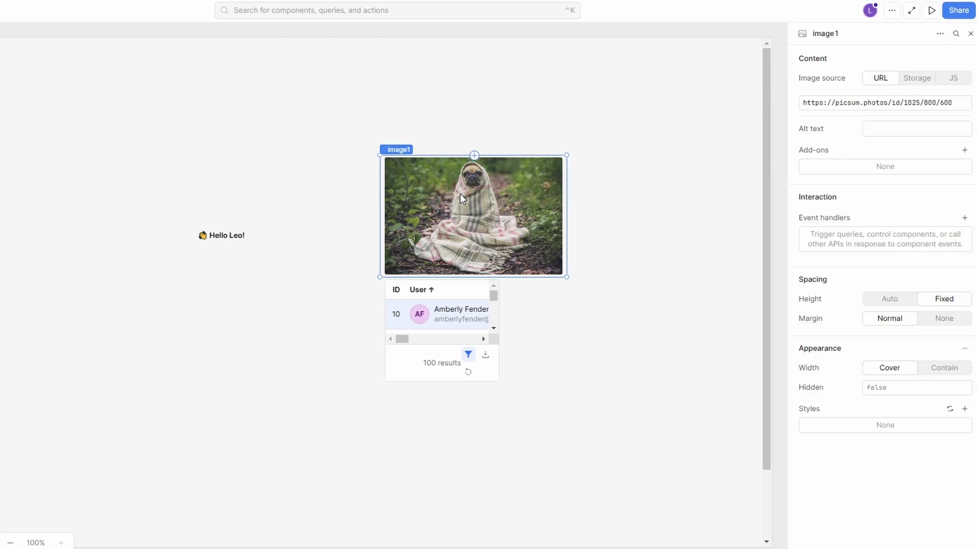
Check the image's Storage source, restore the URL source, and shrink the image to the table's width.
{"action": "left_click", "coordinate": [908, 79]}
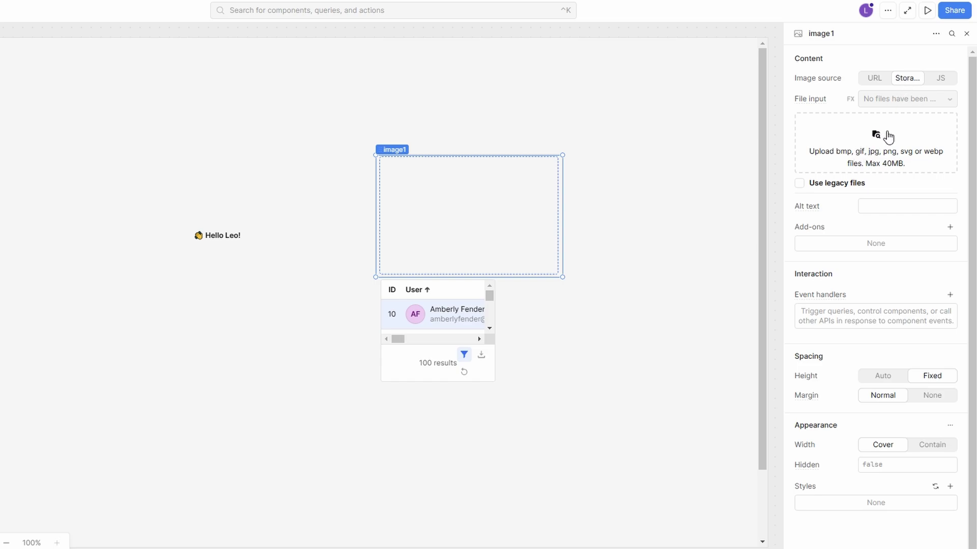
{"action": "left_click", "coordinate": [883, 78]}
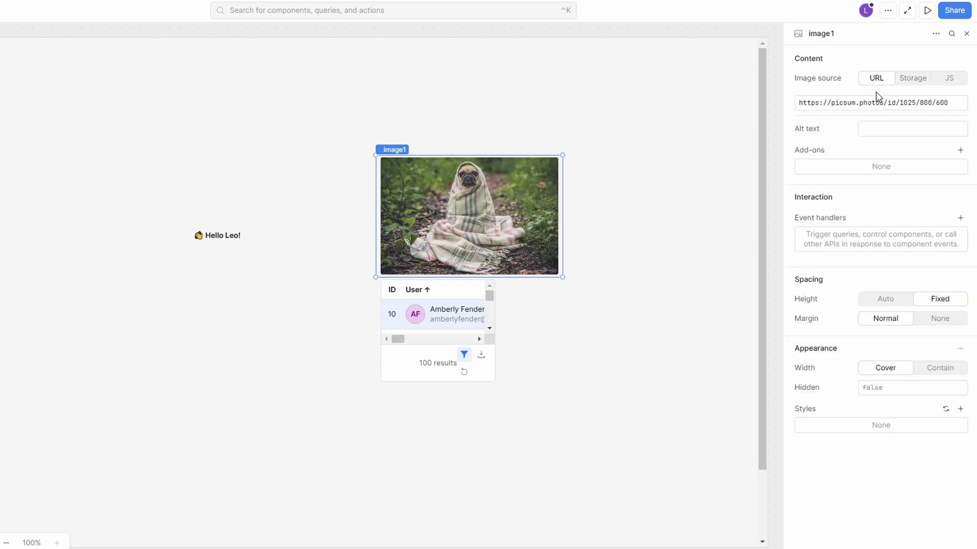
{"action": "left_click_drag", "start_coordinate": [563, 153], "coordinate": [499, 197]}
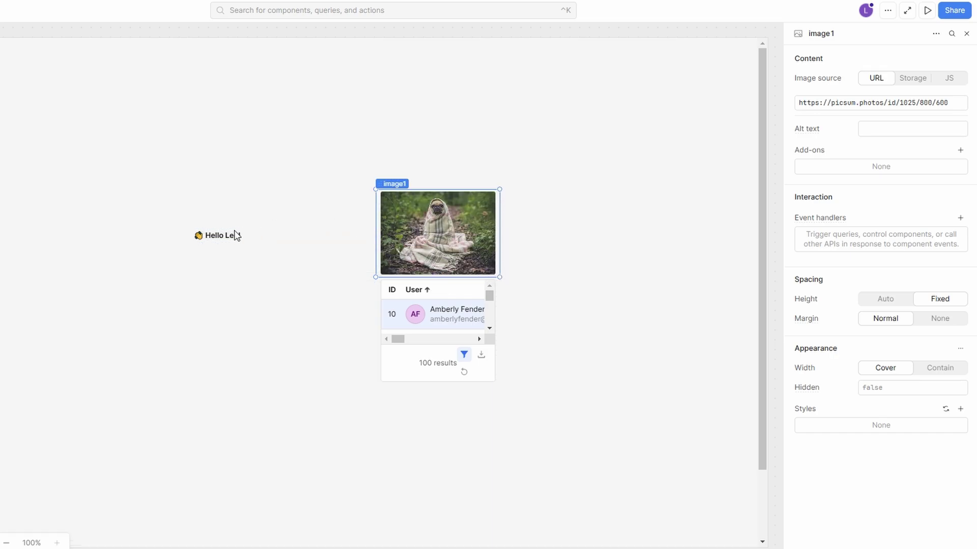
Move the greeting text above the image and narrow it to the image's width, keeping its Image width option on Fit.
{"action": "left_click_drag", "start_coordinate": [218, 235], "coordinate": [418, 165]}
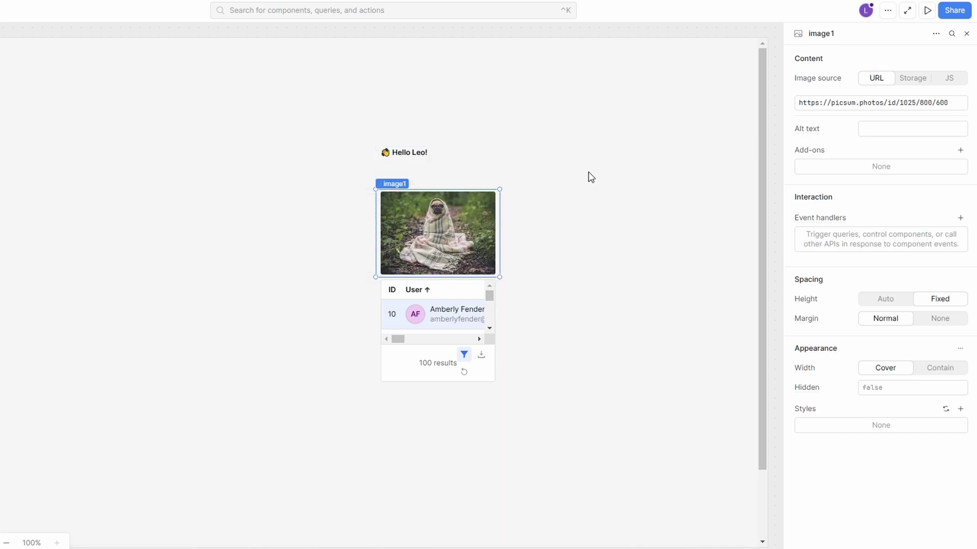
{"action": "left_click", "coordinate": [402, 150]}
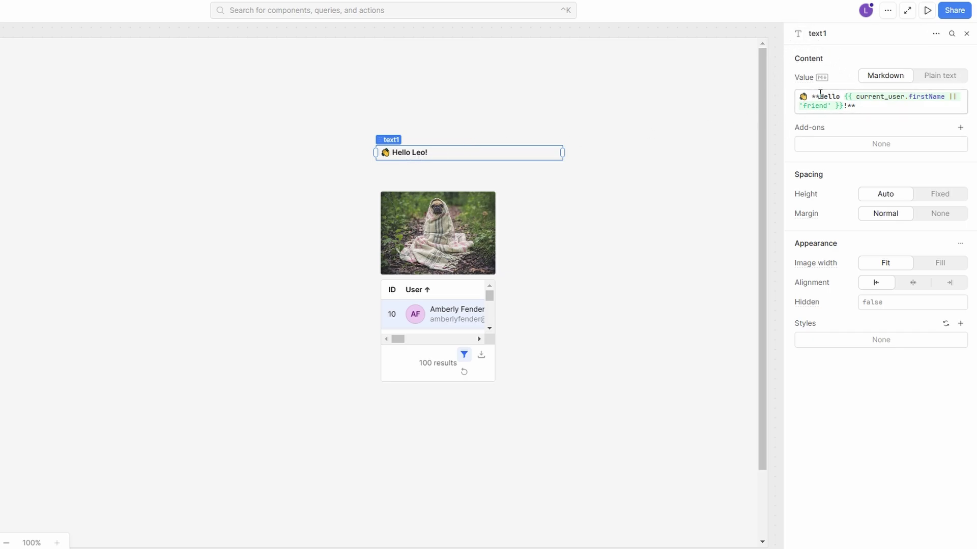
{"action": "double_click", "coordinate": [828, 96]}
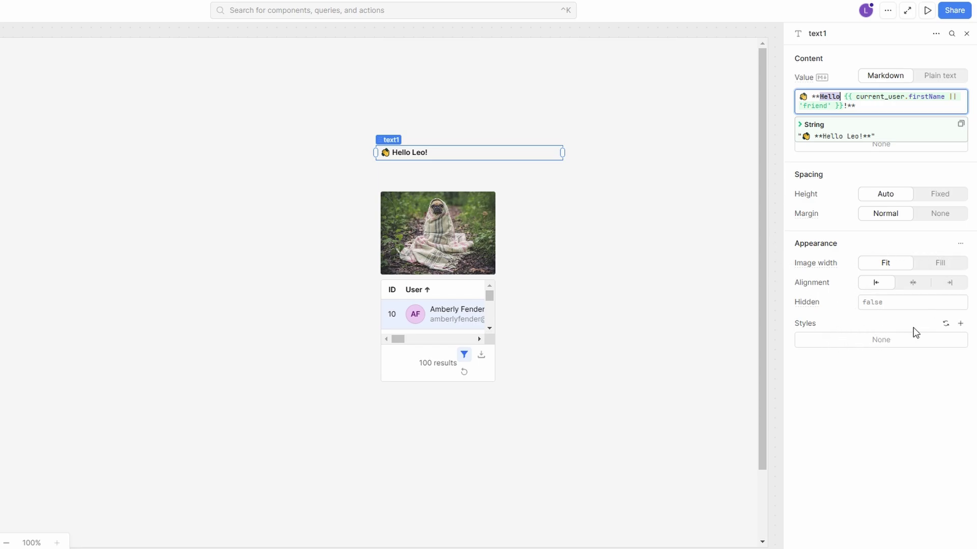
{"action": "left_click", "coordinate": [938, 264]}
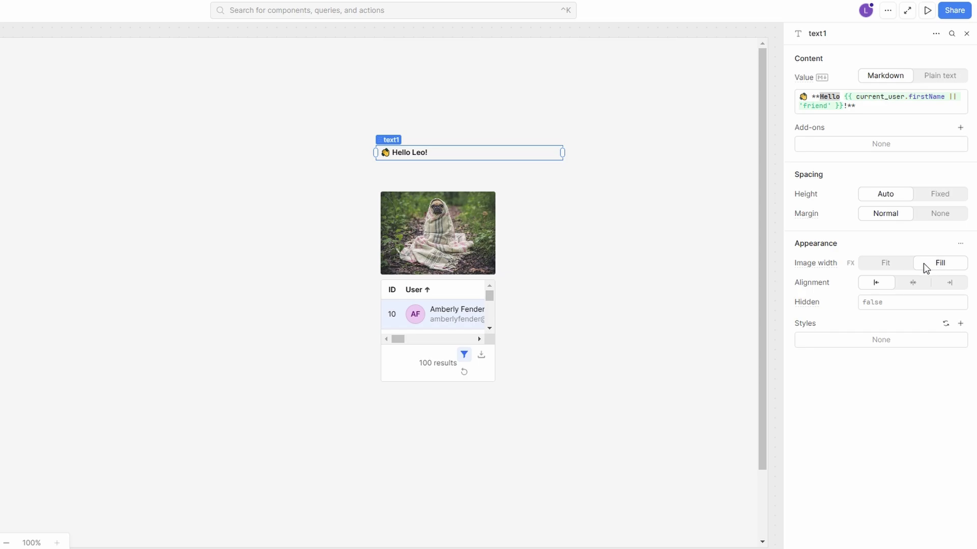
{"action": "left_click", "coordinate": [894, 270]}
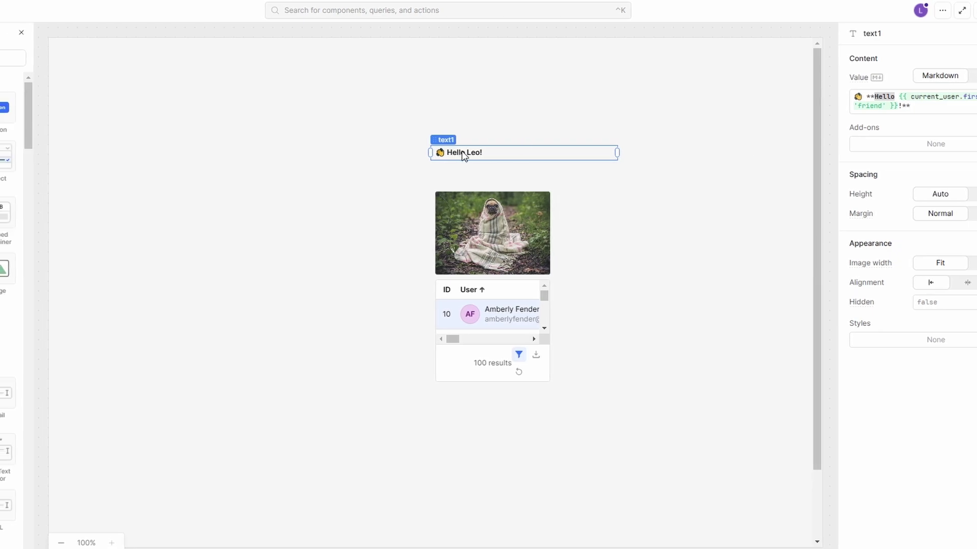
{"action": "left_click_drag", "start_coordinate": [631, 152], "coordinate": [610, 161]}
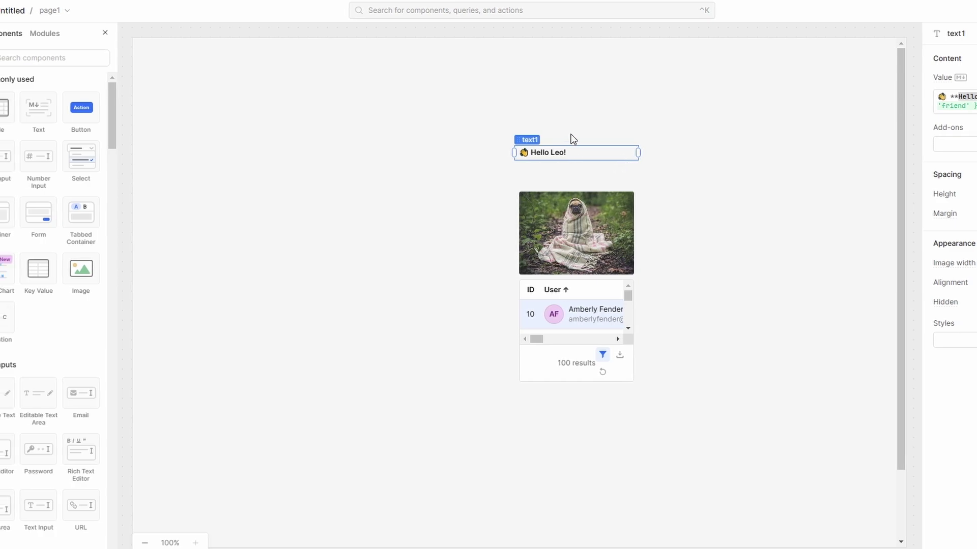
{"action": "scroll", "coordinate": [65, 188], "scroll_direction": "down", "scroll_amount": 5}
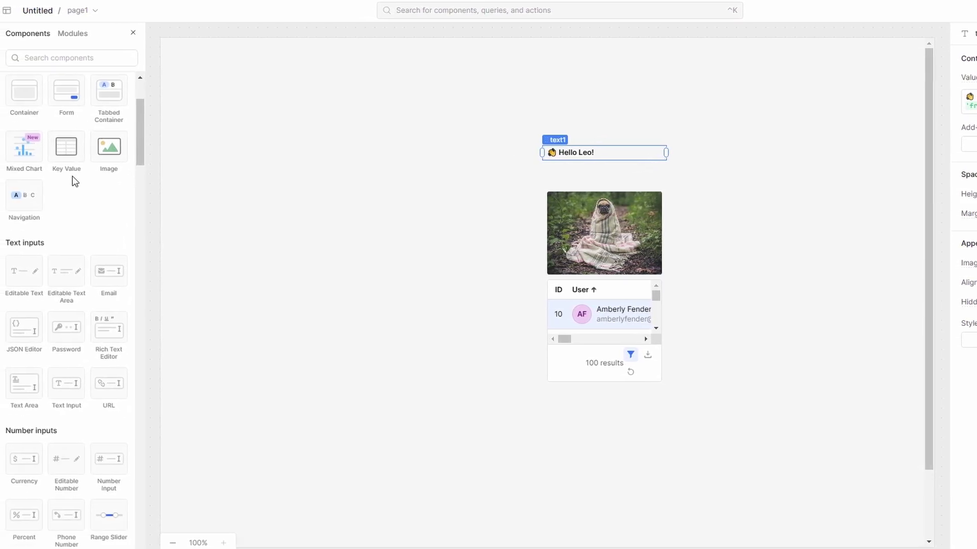
{"action": "scroll", "coordinate": [93, 176], "scroll_direction": "up", "scroll_amount": 5}
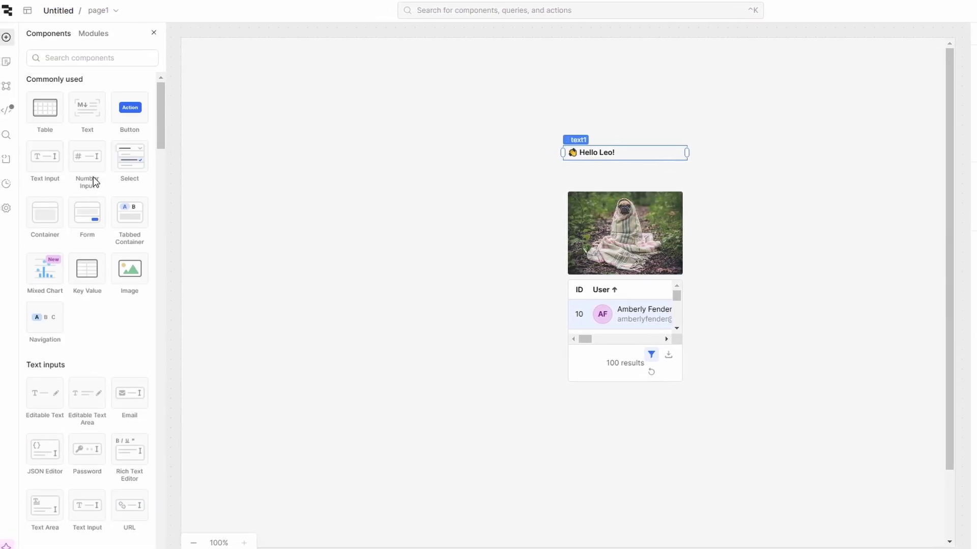
Add a Button component below the table at the table's width and check which style options it offers.
{"action": "left_click_drag", "start_coordinate": [146, 108], "coordinate": [579, 407]}
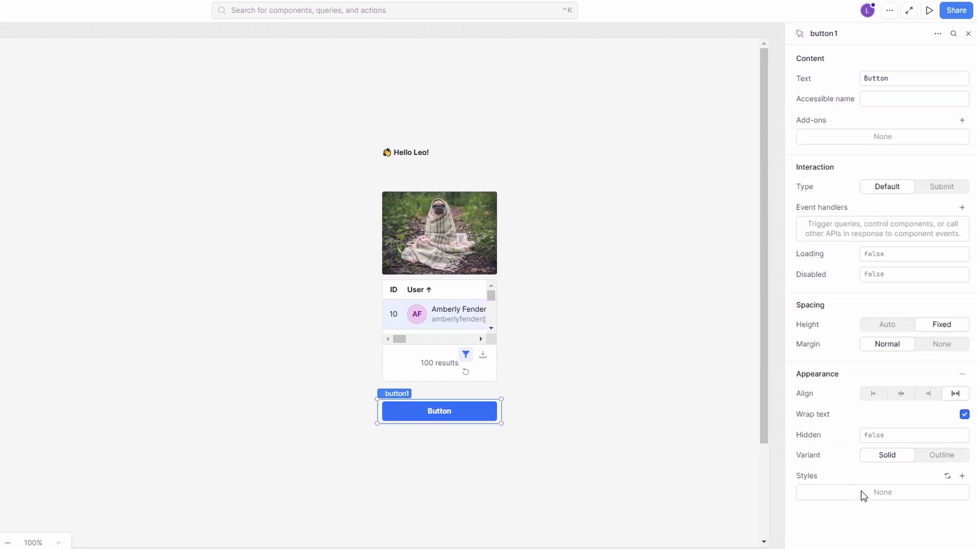
{"action": "left_click", "coordinate": [961, 476]}
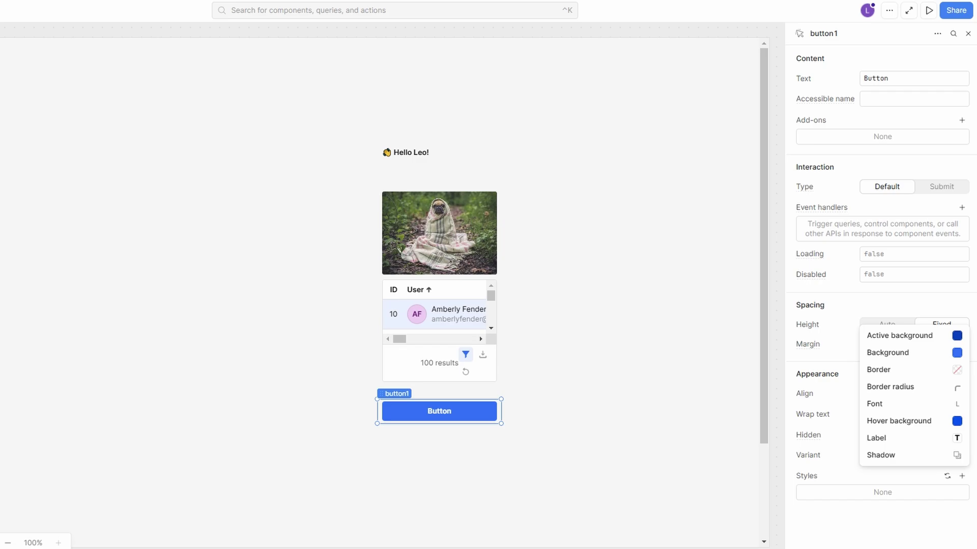
{"action": "key", "text": "Escape"}
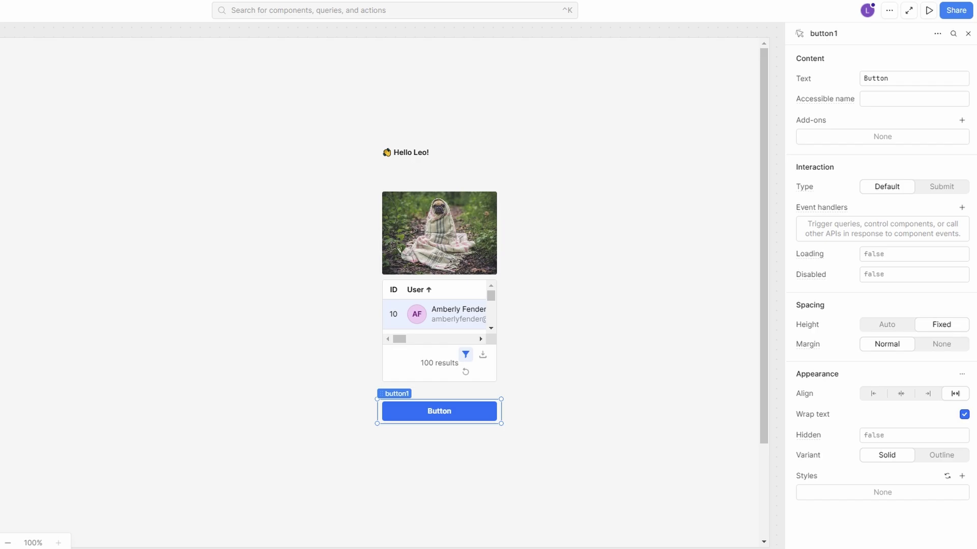
Add a Form component below the button and insert a Text component into the form's body.
{"action": "left_click_drag", "start_coordinate": [189, 173], "coordinate": [402, 441]}
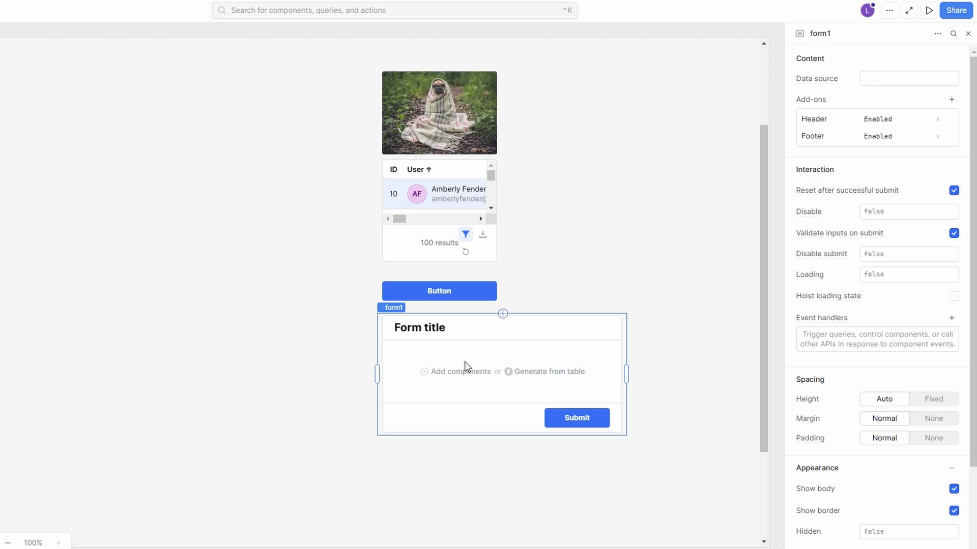
{"action": "left_click", "coordinate": [453, 372]}
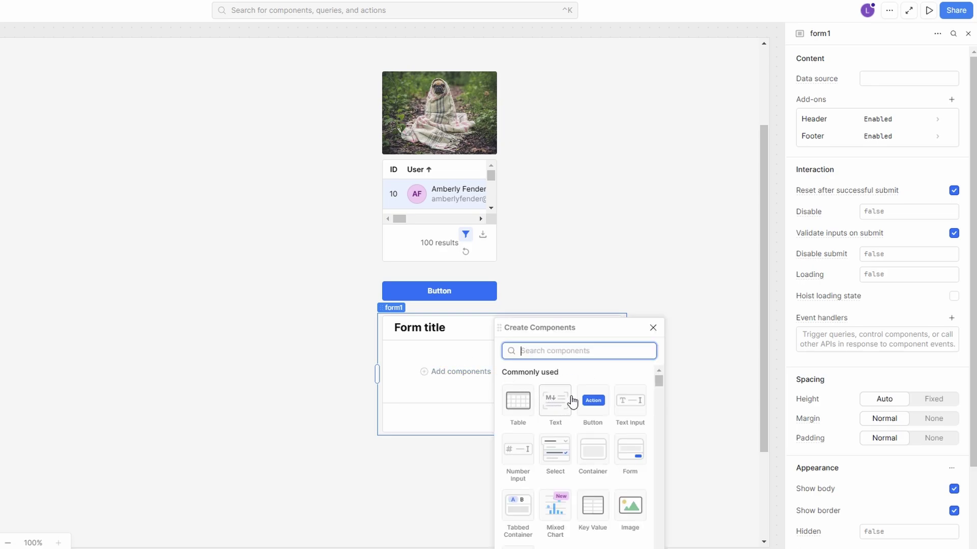
{"action": "left_click", "coordinate": [566, 405]}
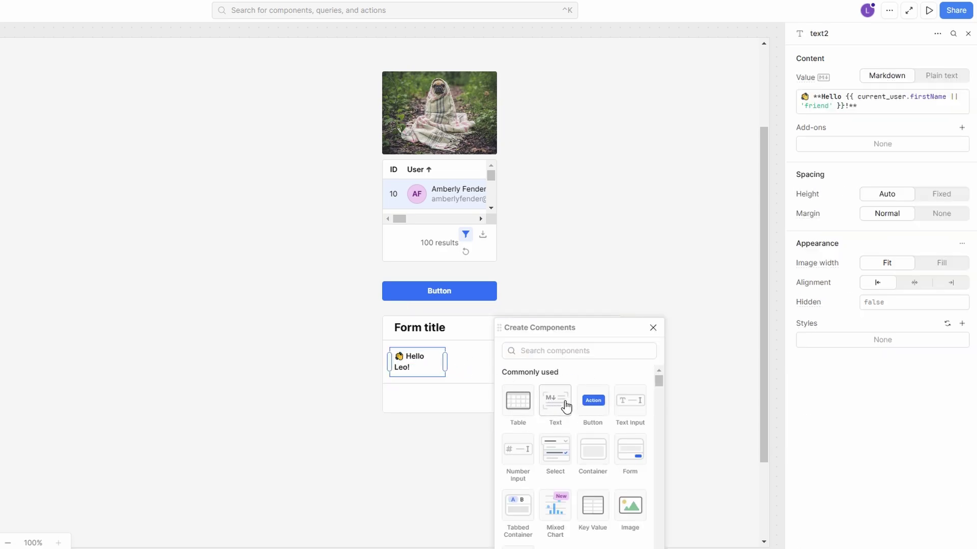
{"action": "left_click", "coordinate": [478, 372]}
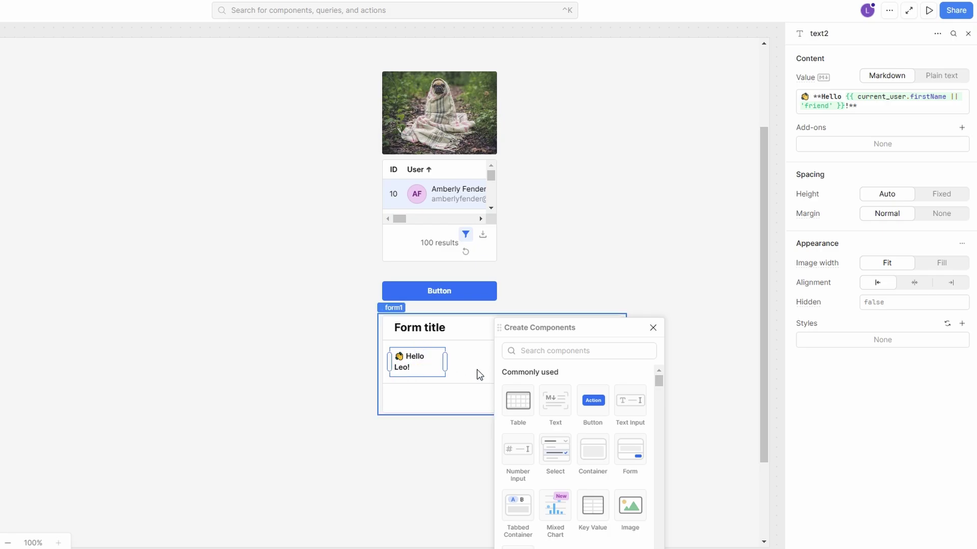
{"action": "left_click", "coordinate": [392, 439]}
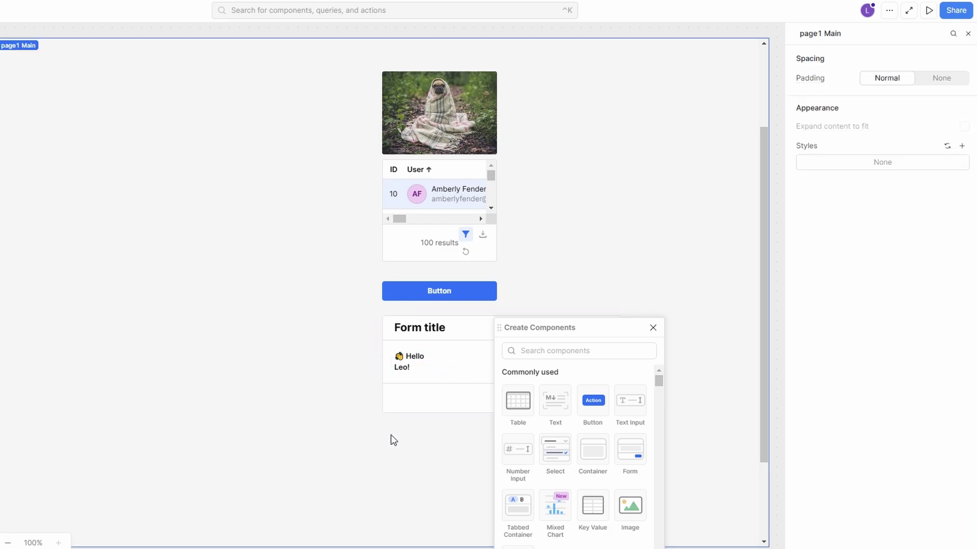
{"action": "left_click", "coordinate": [653, 327]}
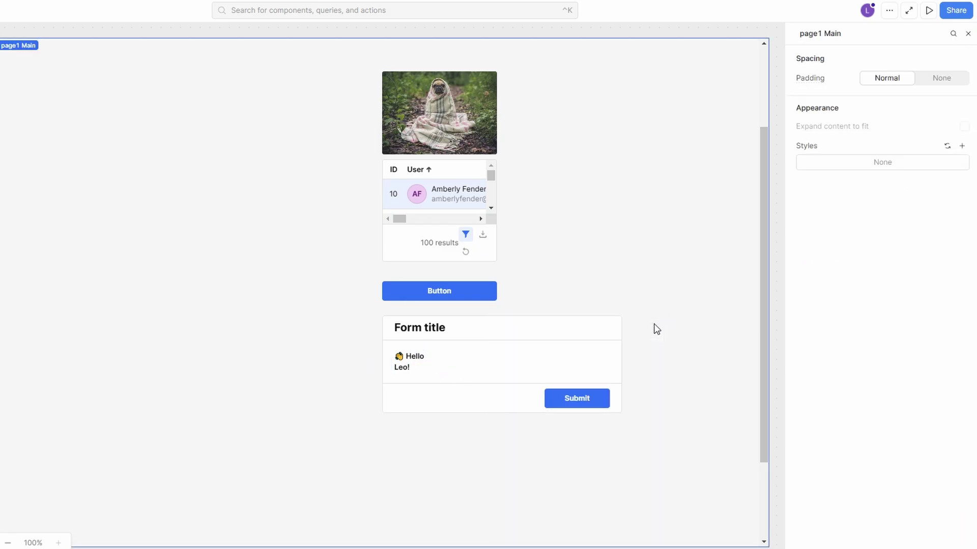
Give the form's Submit button an Active background style using the Success colour token.
{"action": "left_click", "coordinate": [582, 402]}
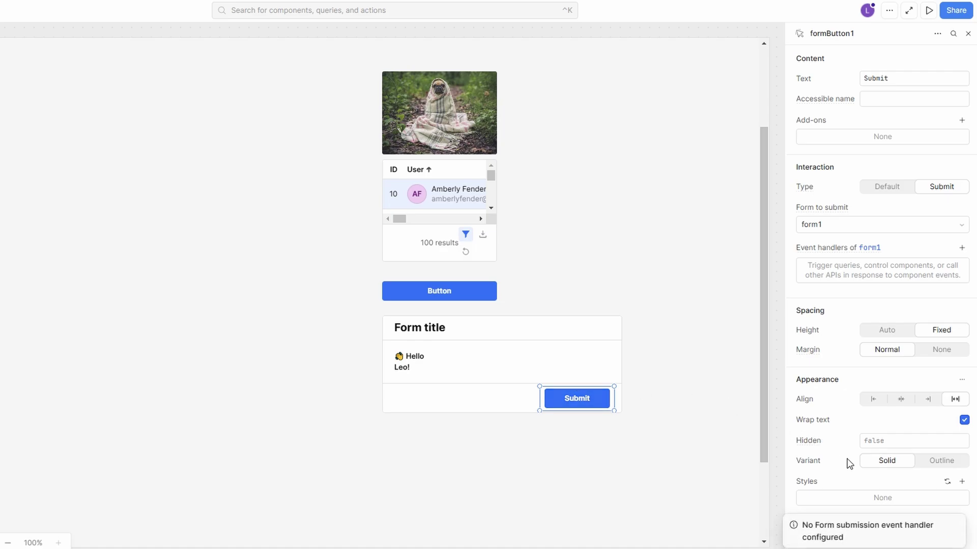
{"action": "left_click", "coordinate": [961, 482]}
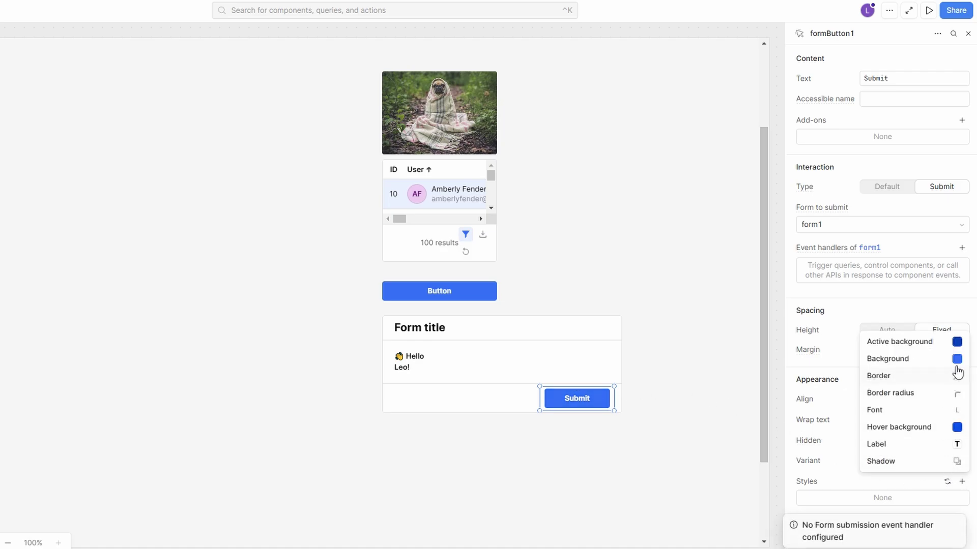
{"action": "left_click", "coordinate": [956, 342]}
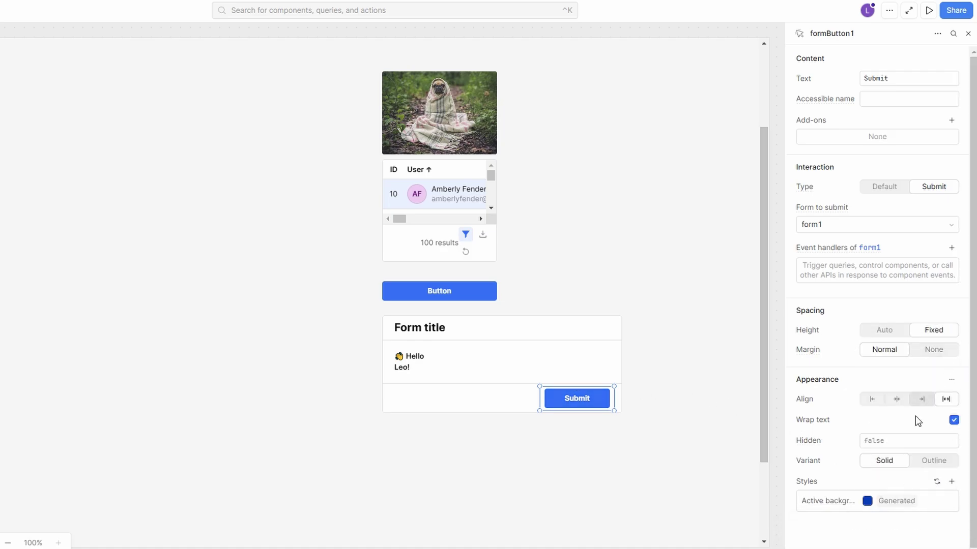
{"action": "left_click", "coordinate": [867, 506]}
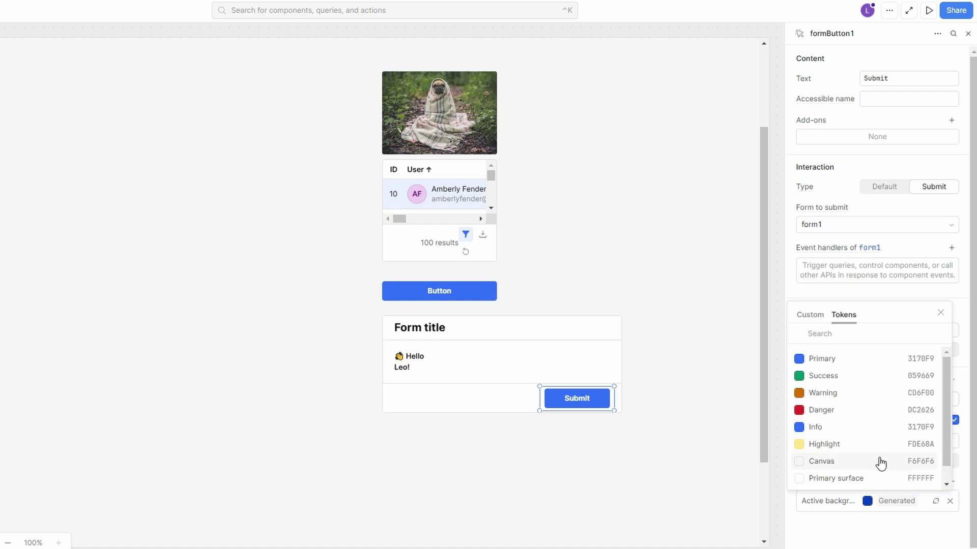
{"action": "left_click", "coordinate": [801, 377]}
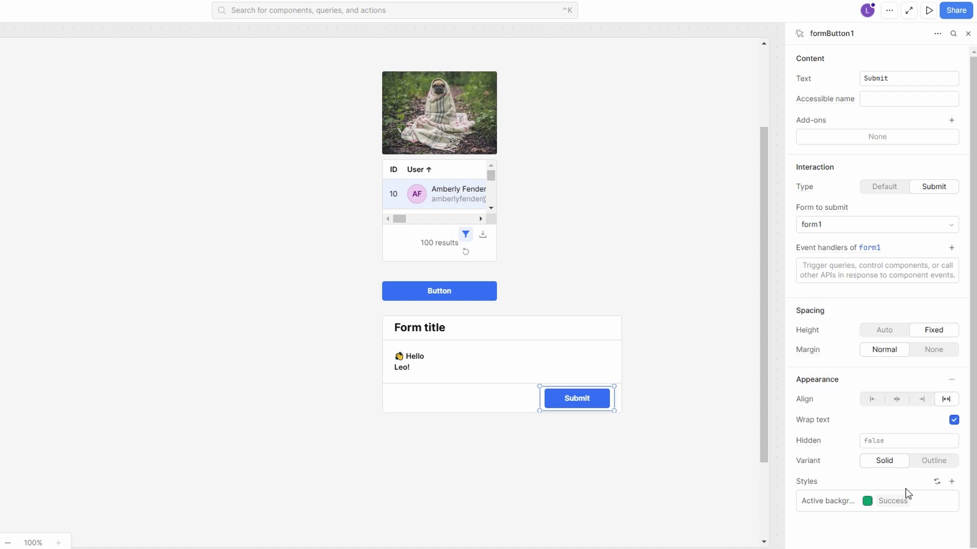
Add a Font style to the form's Submit button and set its typography to Label.
{"action": "left_click", "coordinate": [951, 482]}
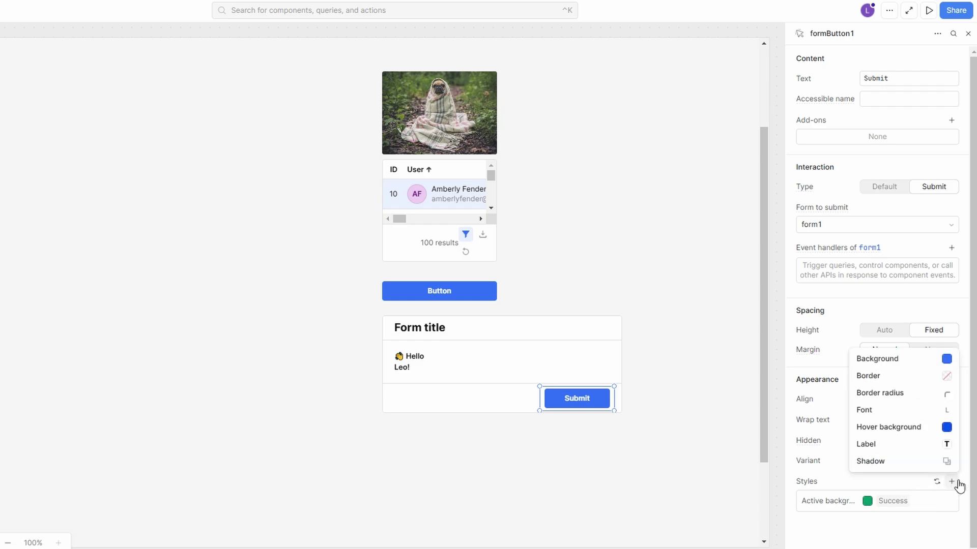
{"action": "left_click", "coordinate": [886, 411]}
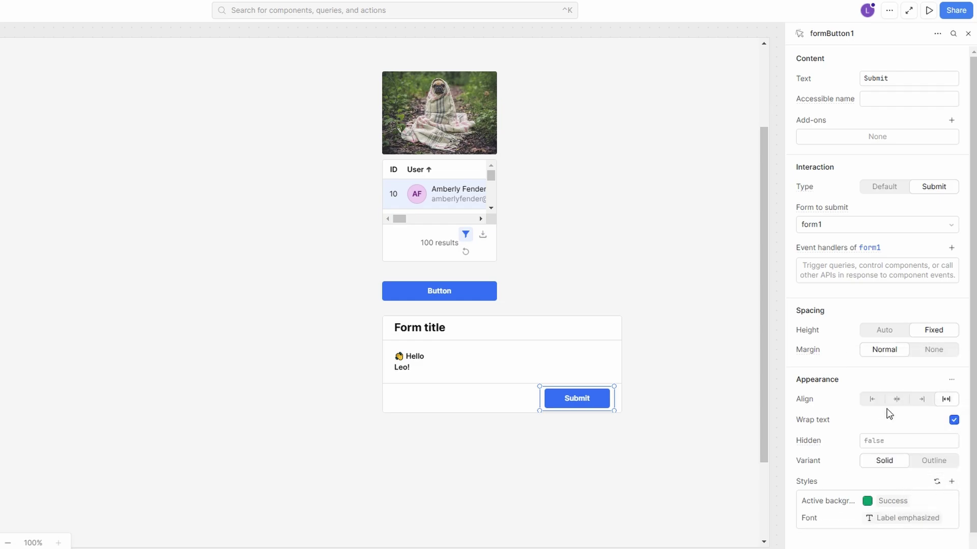
{"action": "left_click", "coordinate": [885, 518]}
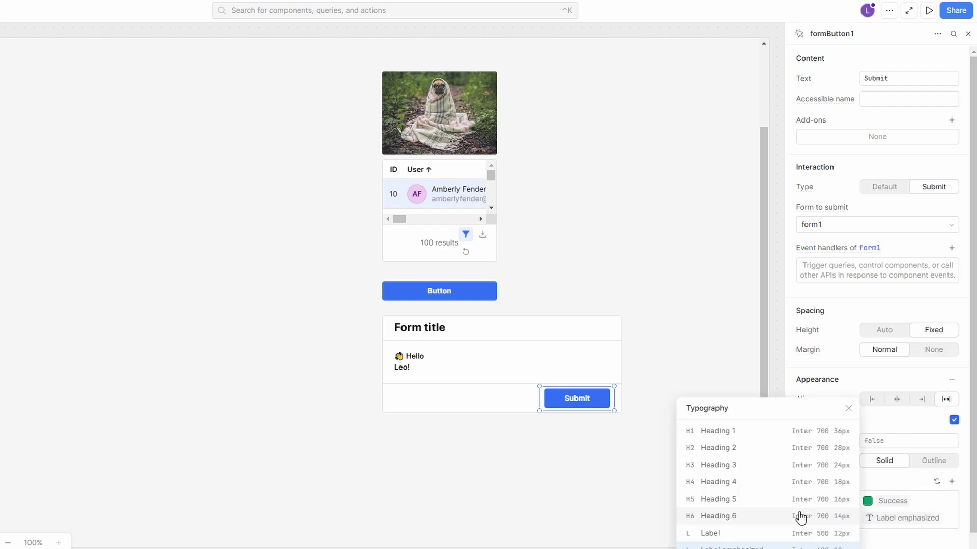
{"action": "scroll", "coordinate": [758, 519], "scroll_direction": "down", "scroll_amount": 3}
{"action": "scroll", "coordinate": [758, 520], "scroll_direction": "down", "scroll_amount": 1}
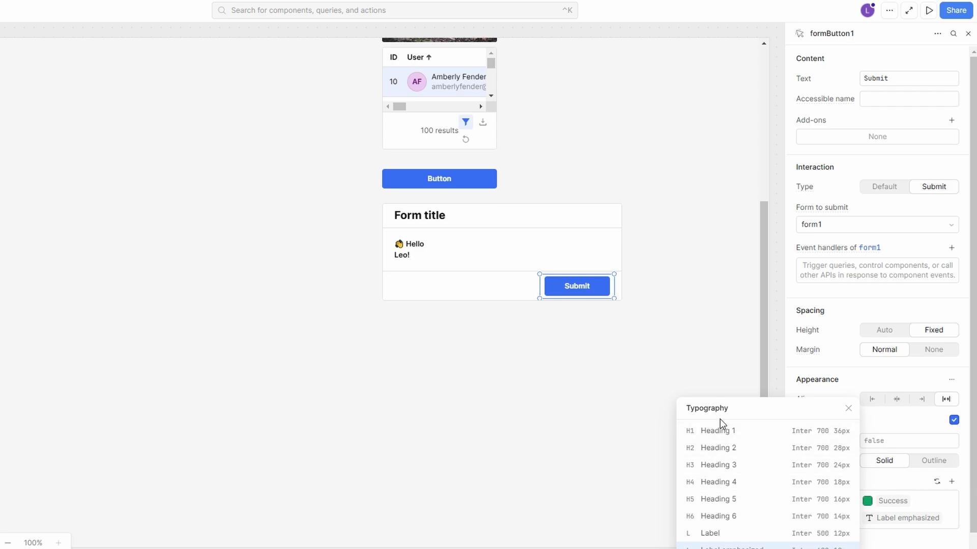
{"action": "left_click", "coordinate": [769, 532]}
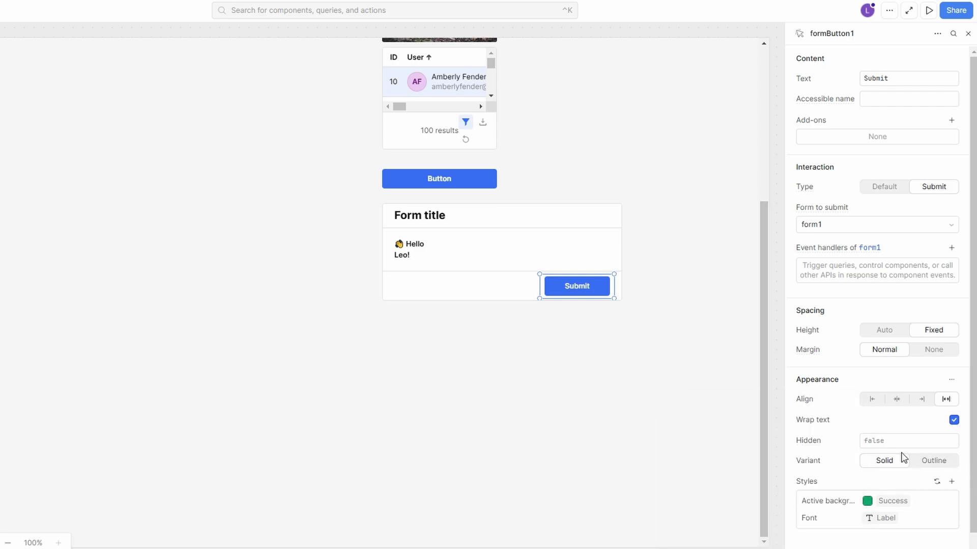
Narrow the form to the same width as the button and table above it.
{"action": "scroll", "coordinate": [632, 370], "scroll_direction": "up", "scroll_amount": 5}
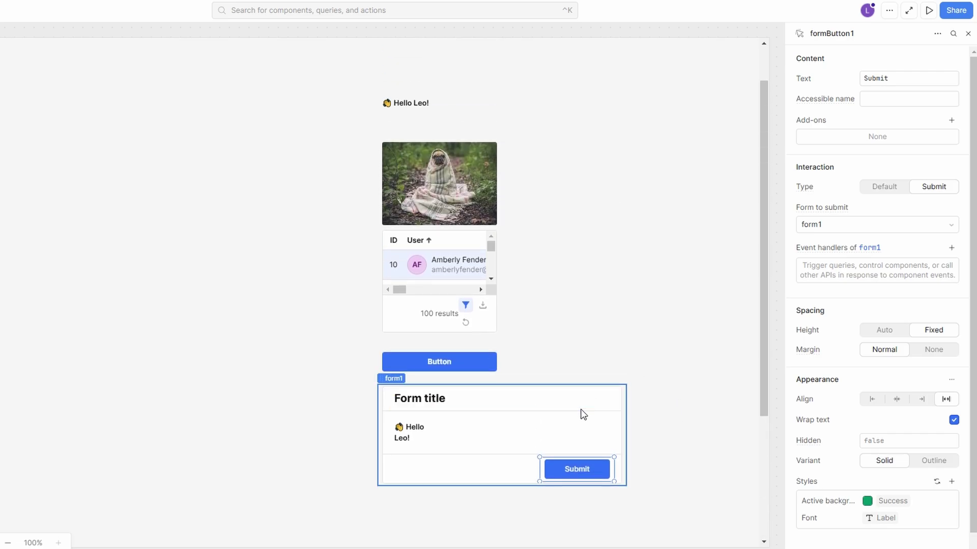
{"action": "left_click", "coordinate": [610, 391]}
{"action": "left_click_drag", "start_coordinate": [626, 434], "coordinate": [501, 428]}
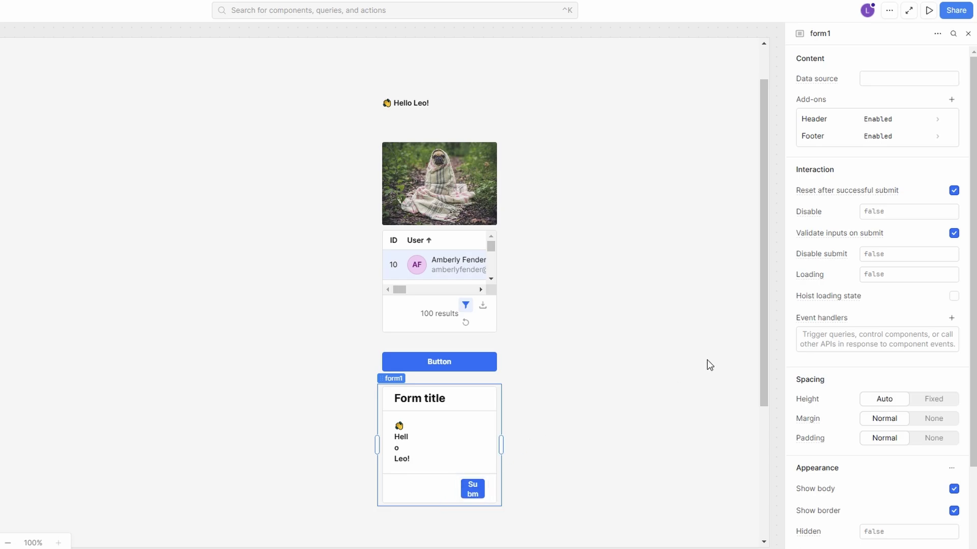
Preview the app and try out the form's Submit button, its greeting text and the standalone button.
{"action": "left_click", "coordinate": [929, 11]}
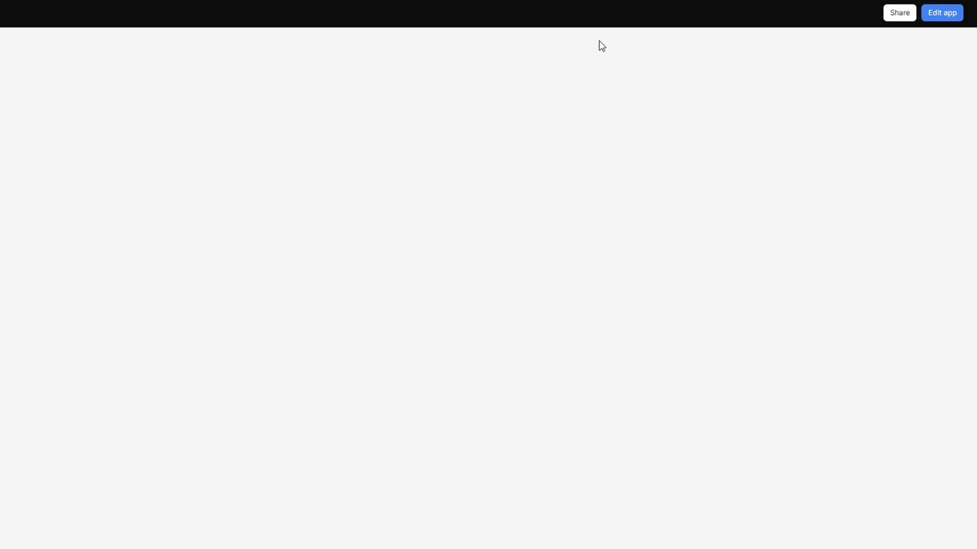
{"action": "scroll", "coordinate": [511, 206], "scroll_direction": "down", "scroll_amount": 1}
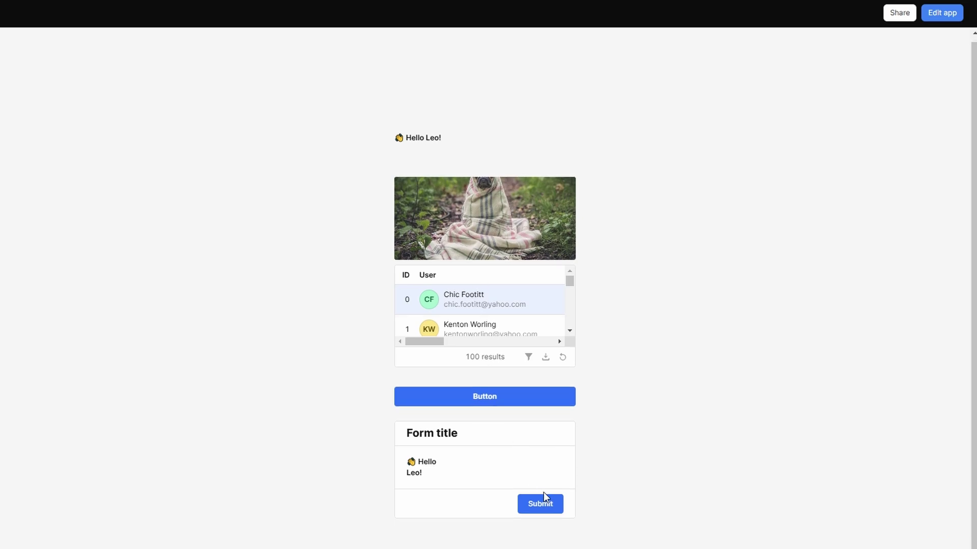
{"action": "left_click", "coordinate": [542, 506]}
{"action": "left_click", "coordinate": [539, 504]}
{"action": "left_click_drag", "start_coordinate": [436, 482], "coordinate": [401, 463]}
{"action": "key", "text": "Tab"}
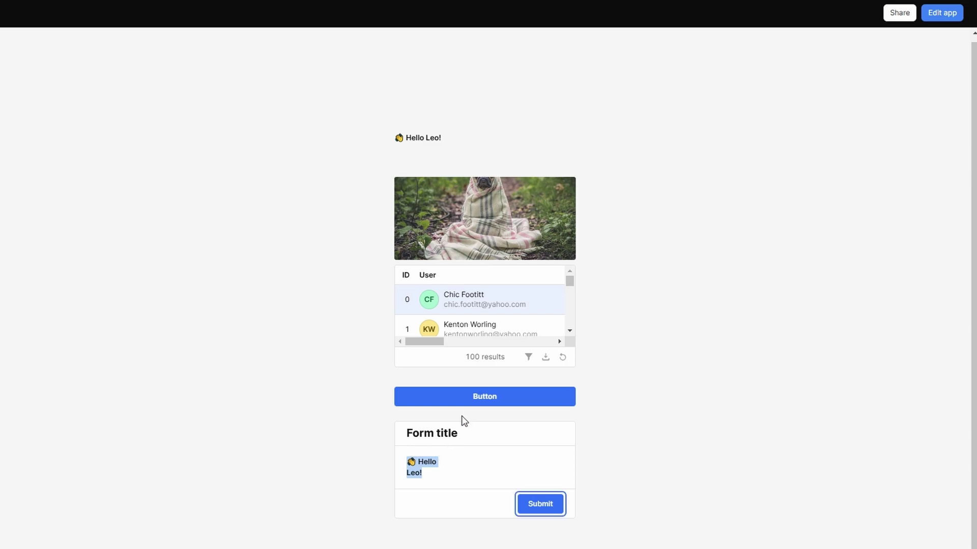
{"action": "left_click", "coordinate": [503, 398]}
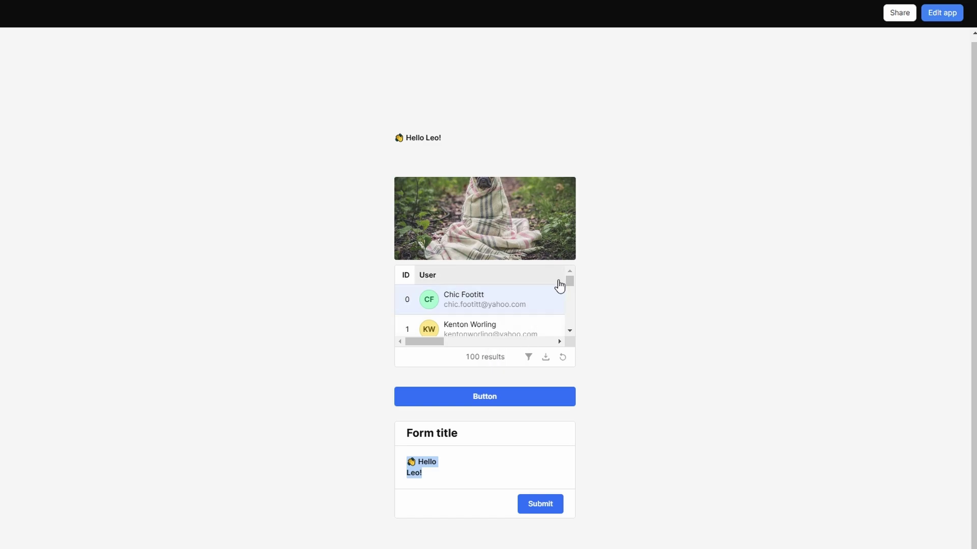
Select the row with ID 99 in the previewed table and examine the Teams and Website columns.
{"action": "left_click_drag", "start_coordinate": [568, 283], "coordinate": [568, 327]}
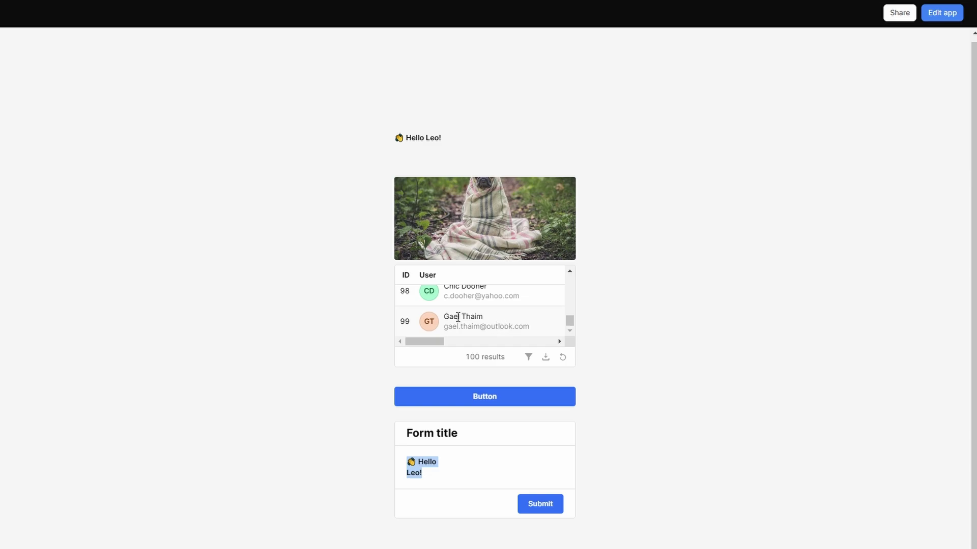
{"action": "left_click", "coordinate": [457, 318]}
{"action": "left_click_drag", "start_coordinate": [426, 342], "coordinate": [514, 344]}
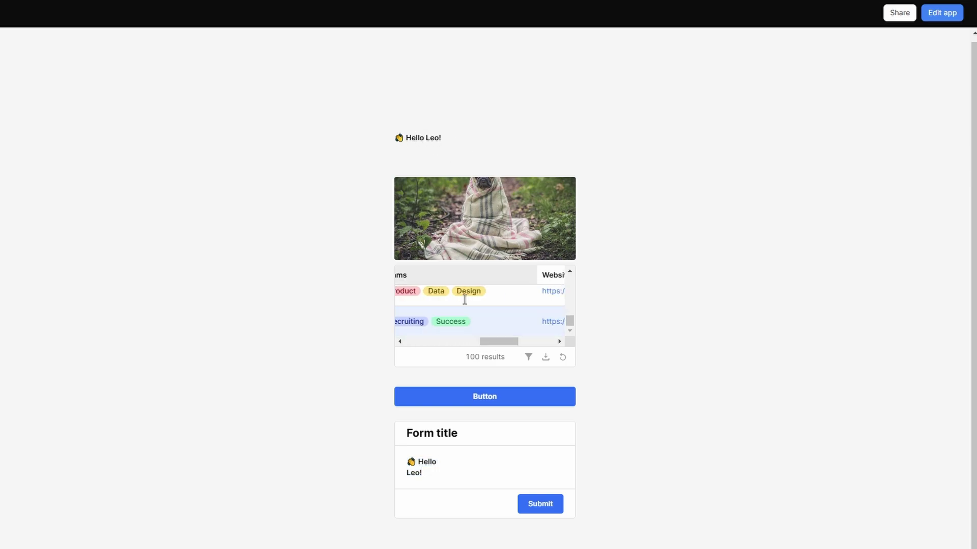
{"action": "scroll", "coordinate": [562, 322], "scroll_direction": "up", "scroll_amount": 1}
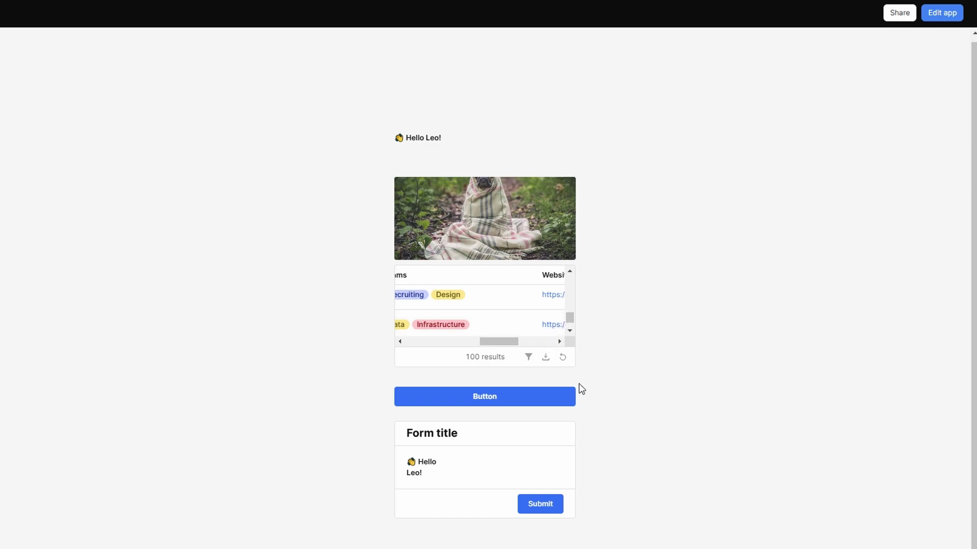
Return to editing the app and move the greeting text, image, table, button and form together further left on the canvas.
{"action": "left_click", "coordinate": [944, 23]}
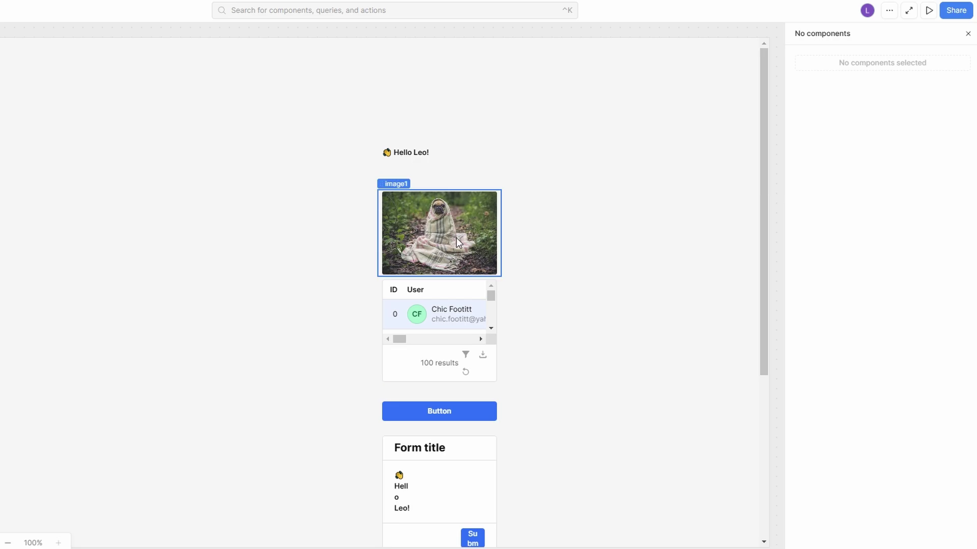
{"action": "left_click", "coordinate": [457, 244]}
{"action": "left_click", "coordinate": [445, 336], "text": "shift"}
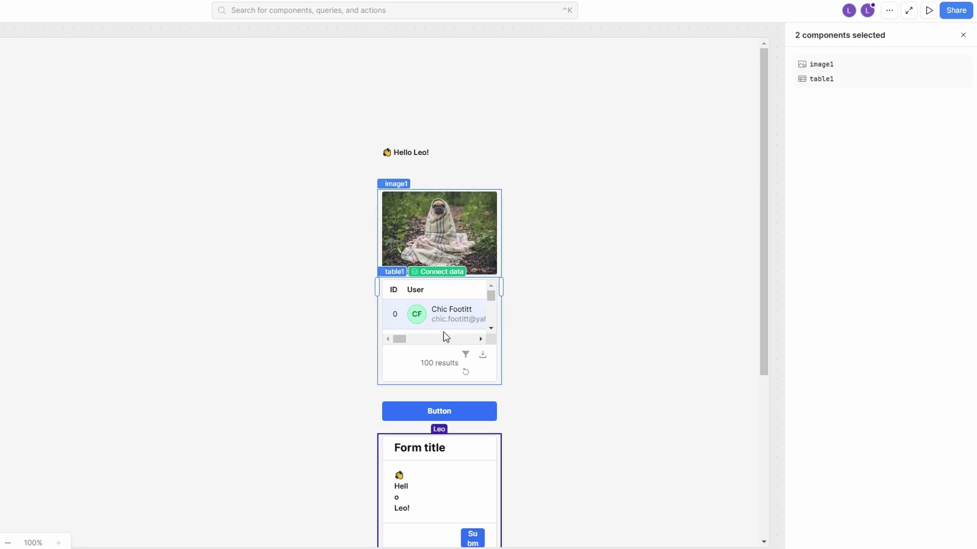
{"action": "left_click", "coordinate": [483, 416], "text": "shift"}
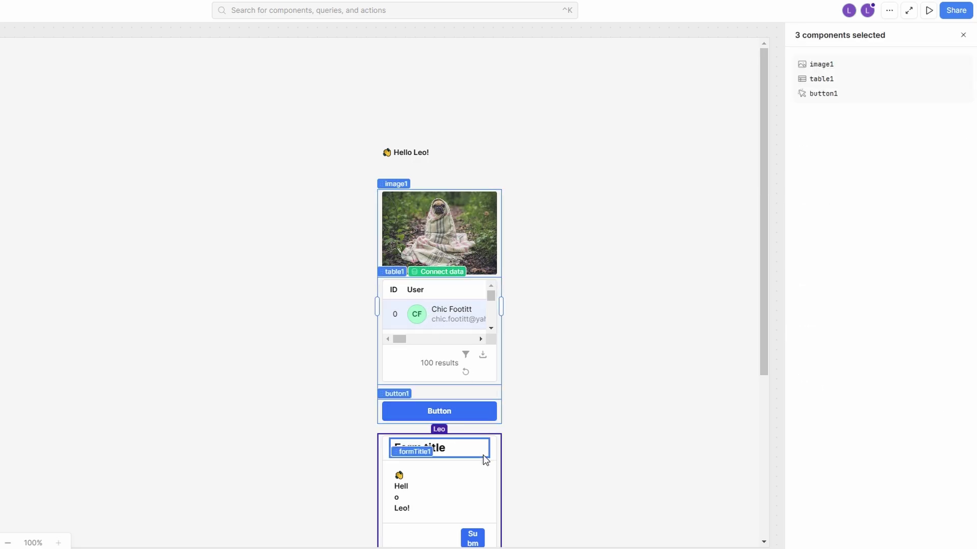
{"action": "left_click", "coordinate": [484, 460], "text": "shift"}
{"action": "left_click", "coordinate": [404, 154], "text": "shift"}
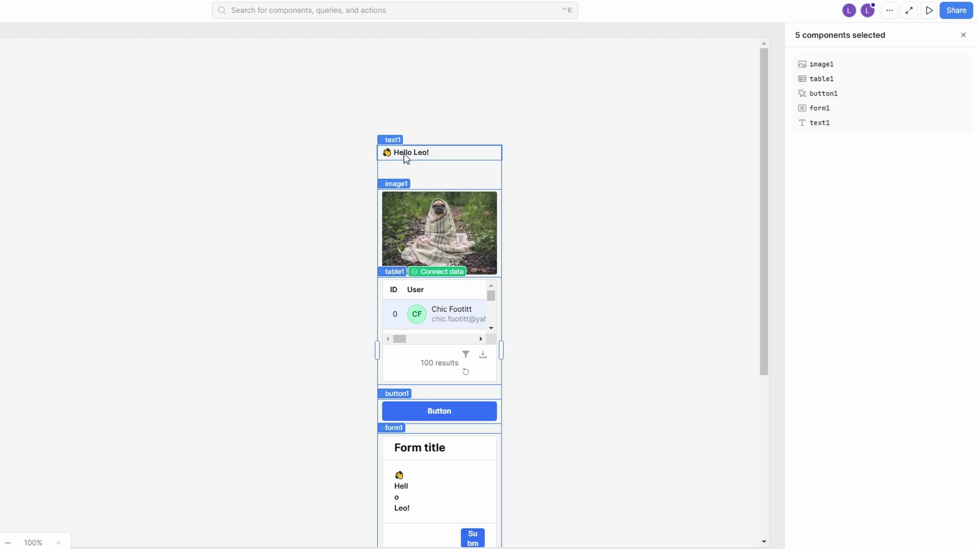
{"action": "left_click_drag", "start_coordinate": [453, 217], "coordinate": [364, 211]}
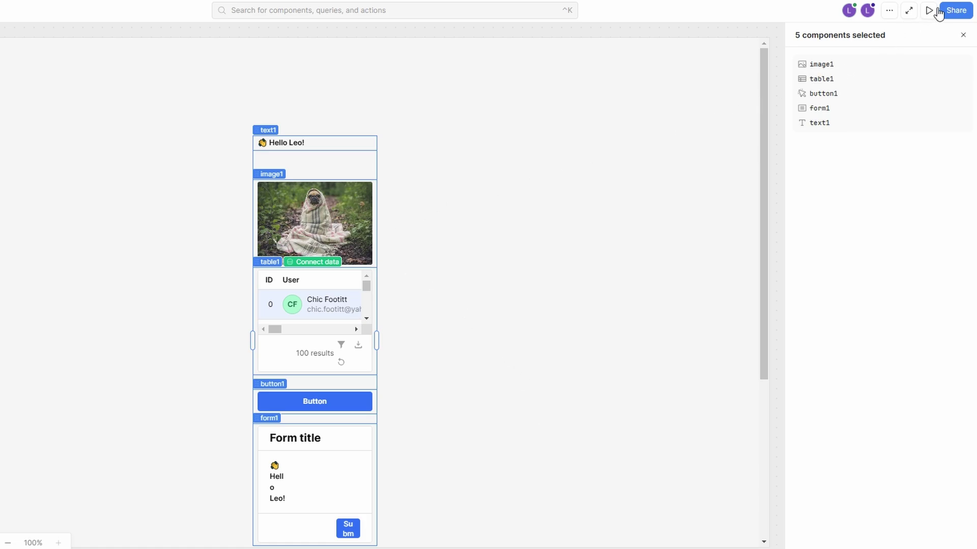
Open the app's Viewer sharing options and start filling in the first new user's e-mail for an invite.
{"action": "left_click", "coordinate": [954, 12]}
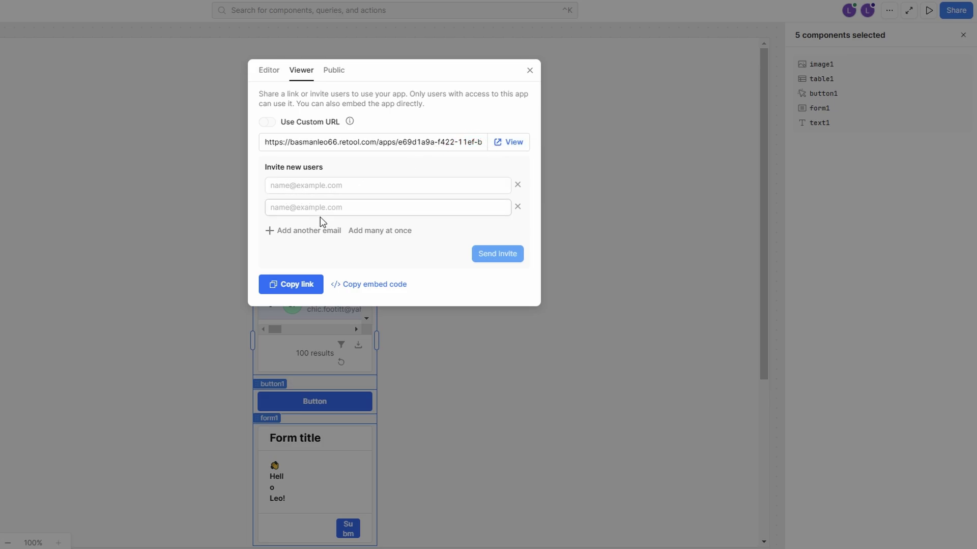
{"action": "left_click", "coordinate": [337, 179]}
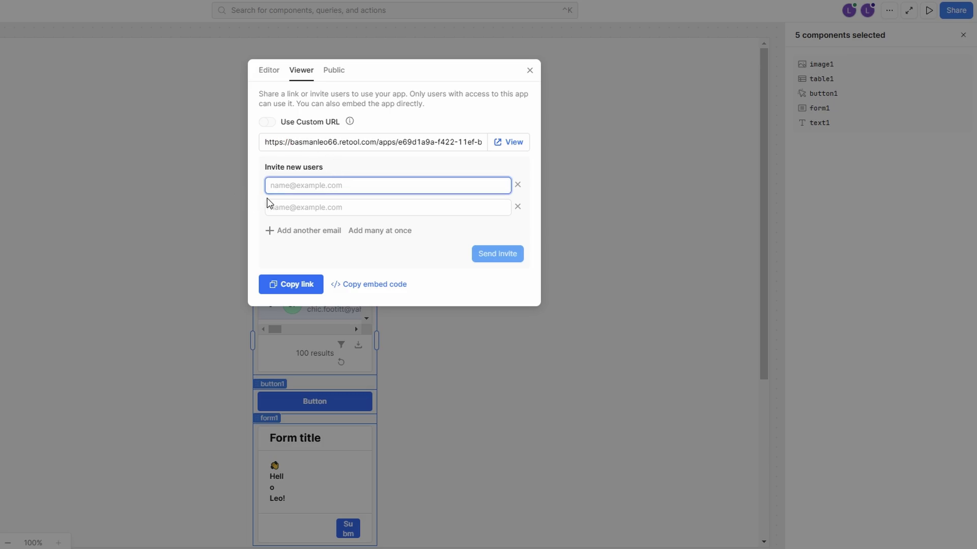